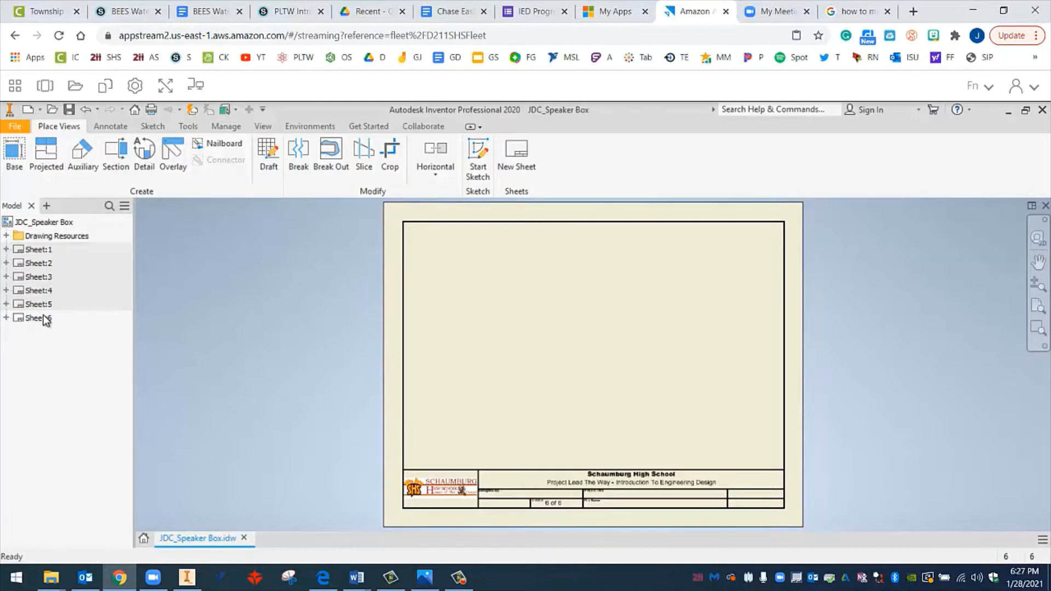
# Place a front base view of the JDC_Front part in the lower-left area of Sheet:3.
pyautogui.click(33, 307)
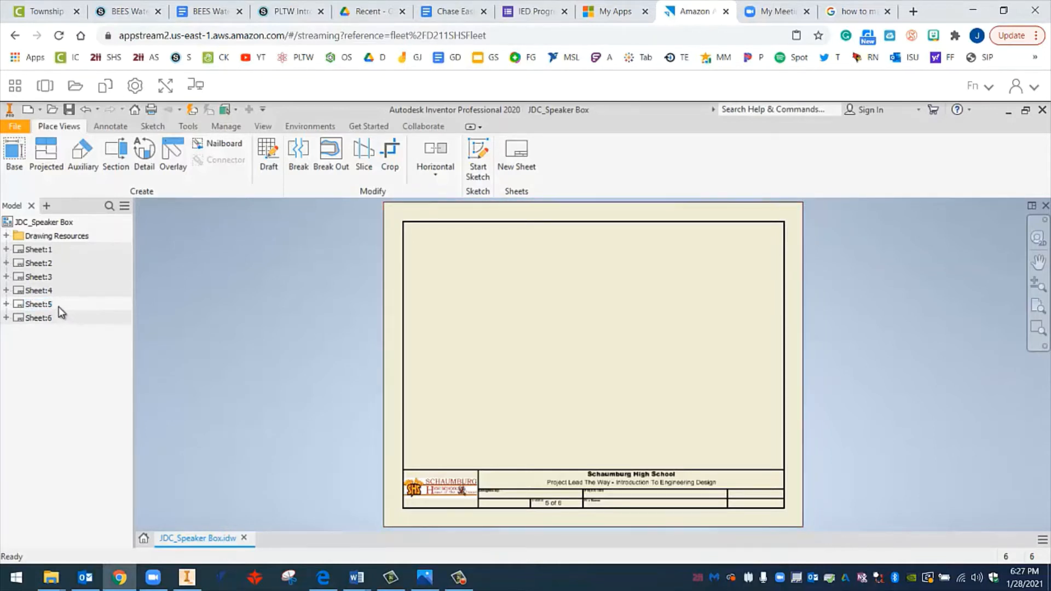
pyautogui.doubleClick(34, 277)
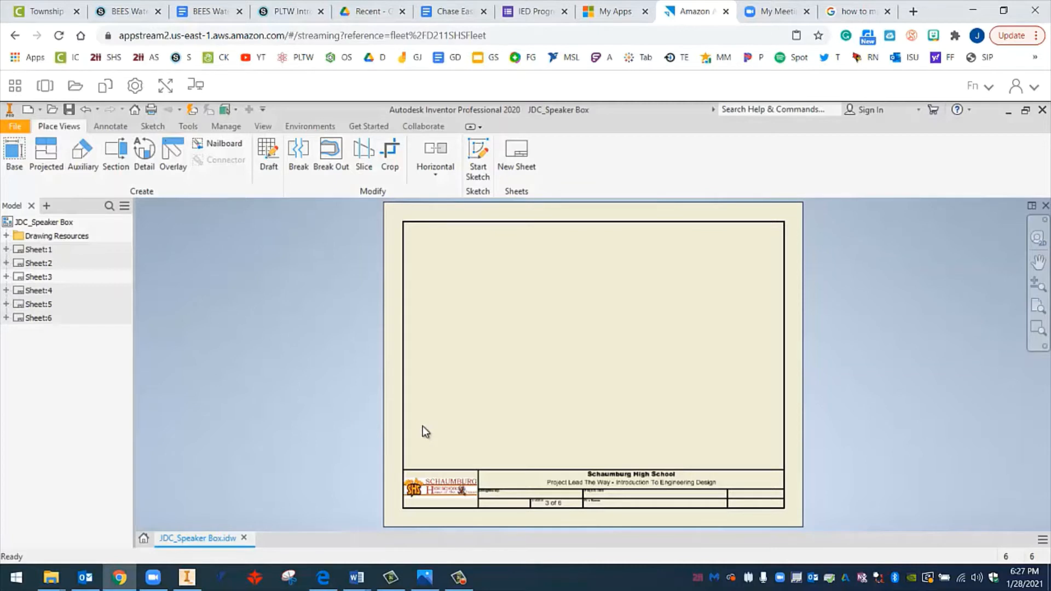
pyautogui.click(15, 161)
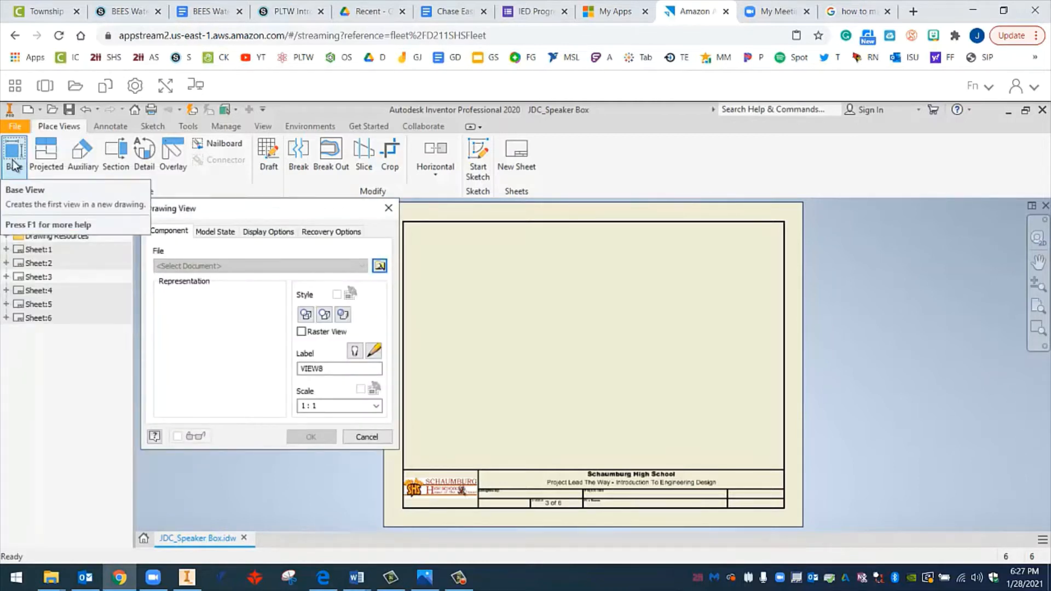
pyautogui.click(380, 266)
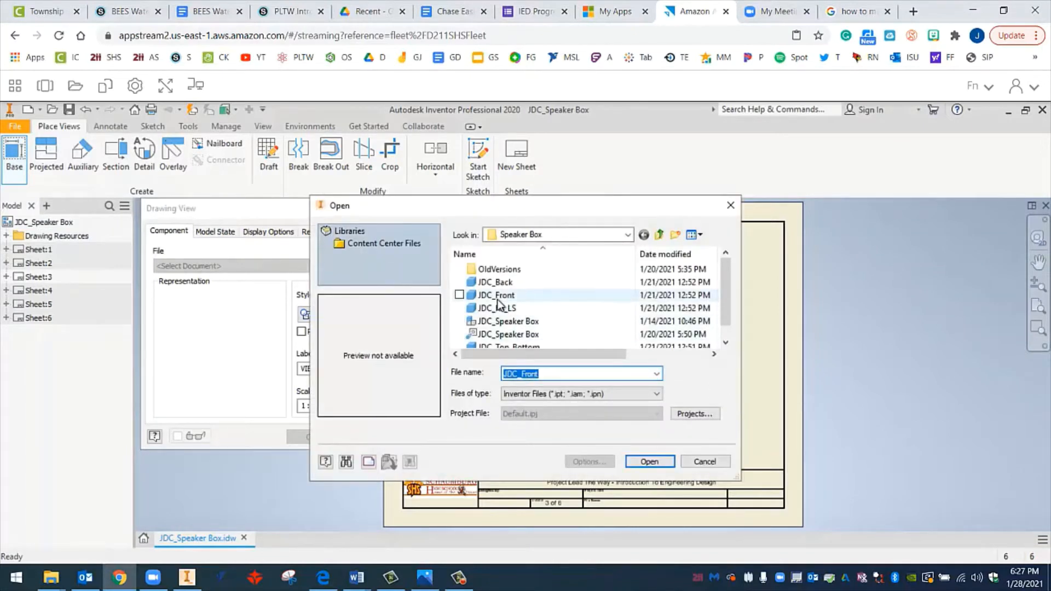
pyautogui.click(499, 297)
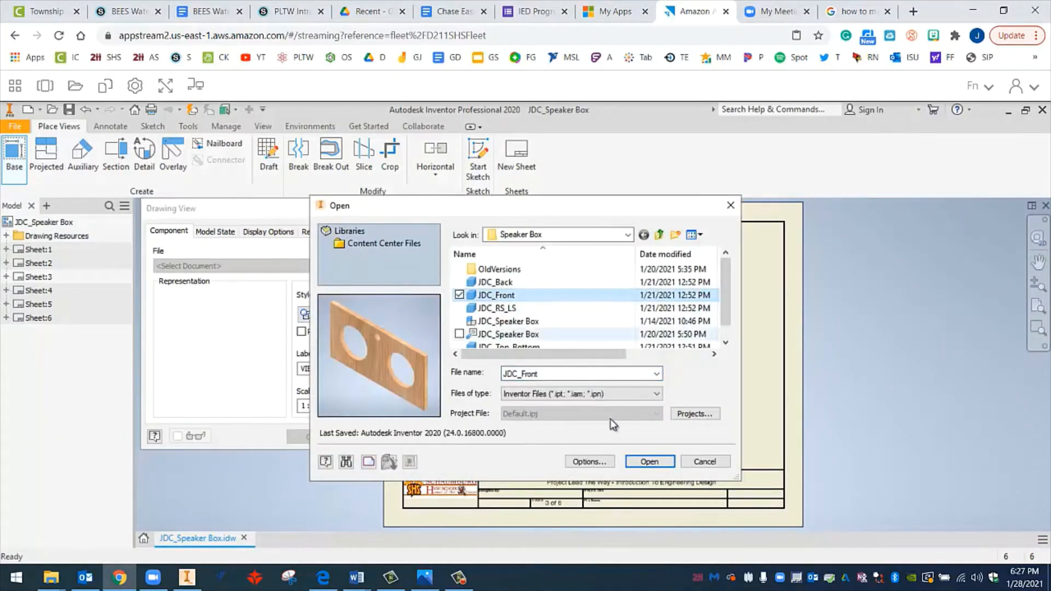
pyautogui.click(649, 463)
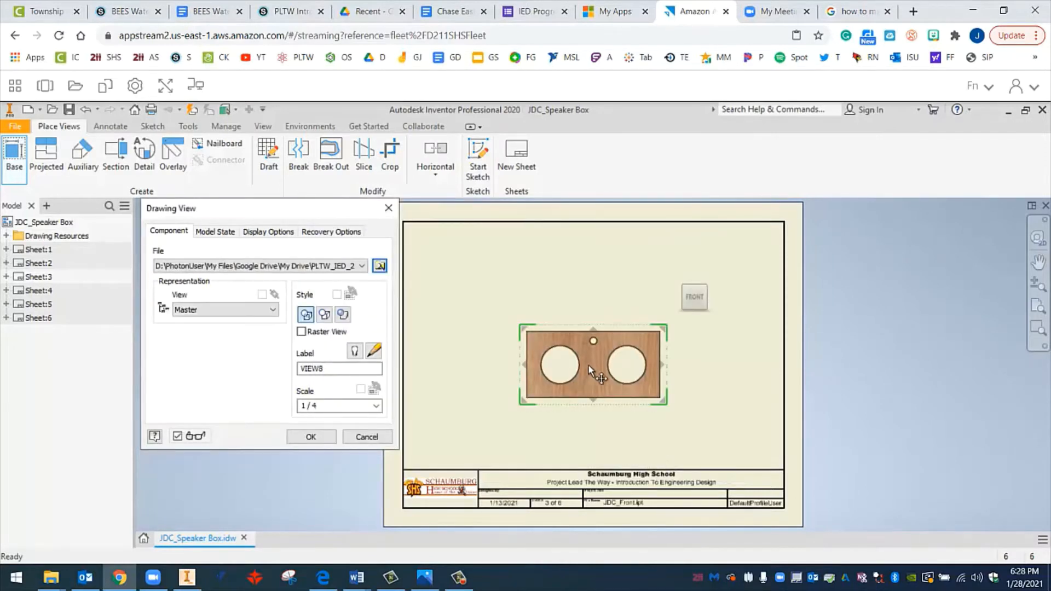
pyautogui.moveTo(588, 363)
pyautogui.mouseDown()
pyautogui.moveTo(602, 373)
pyautogui.moveTo(605, 362)
pyautogui.moveTo(594, 375)
pyautogui.mouseUp()
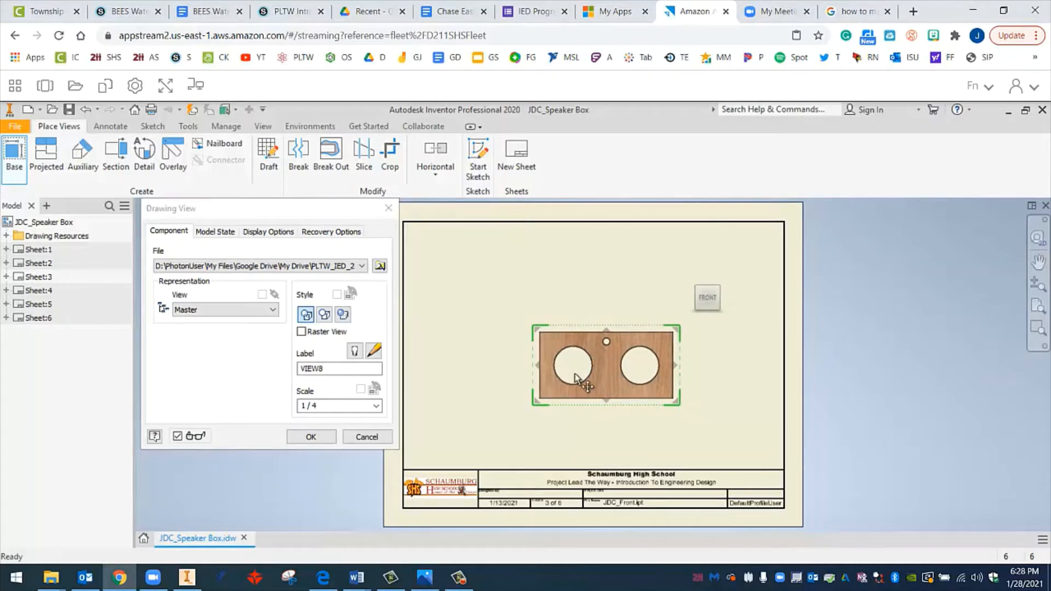
pyautogui.moveTo(609, 376)
pyautogui.mouseDown()
pyautogui.moveTo(589, 397)
pyautogui.moveTo(496, 429)
pyautogui.mouseUp()
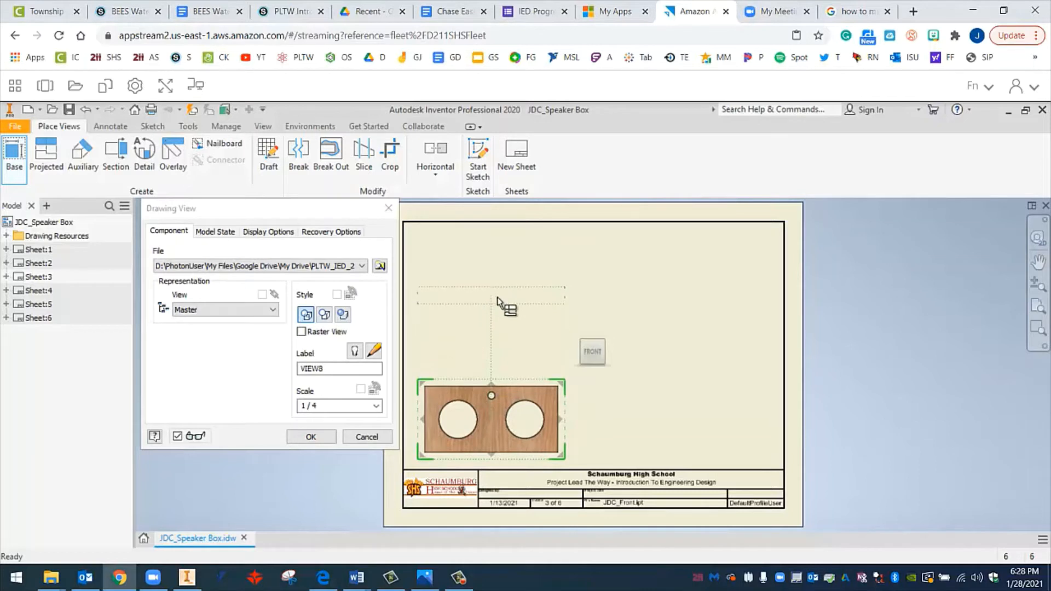
# Project a top view, a right side view and an upper-right isometric view from the JDC_Front base view and create them.
pyautogui.click(497, 297)
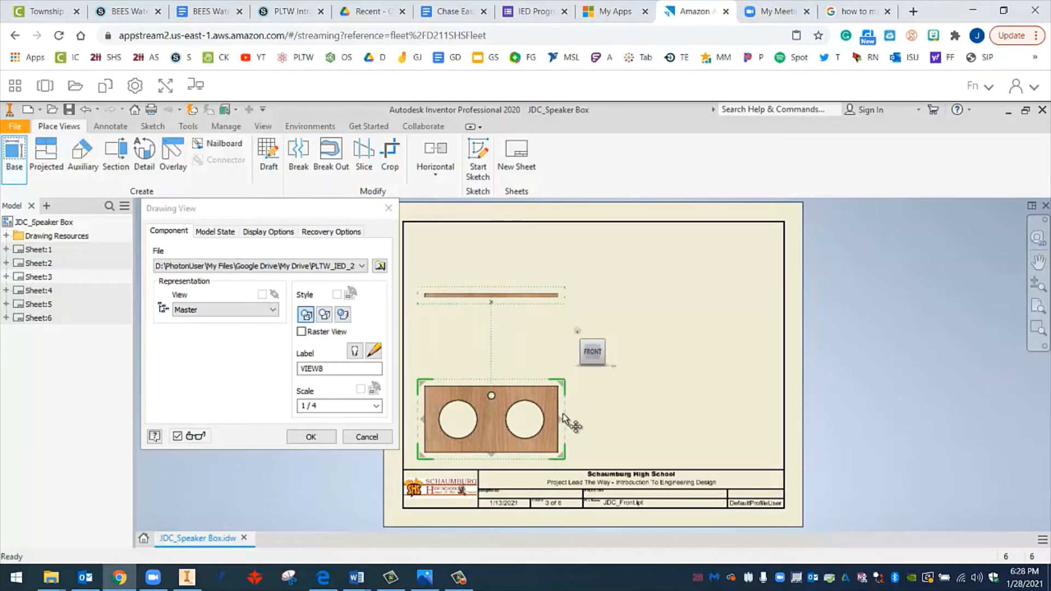
pyautogui.click(694, 420)
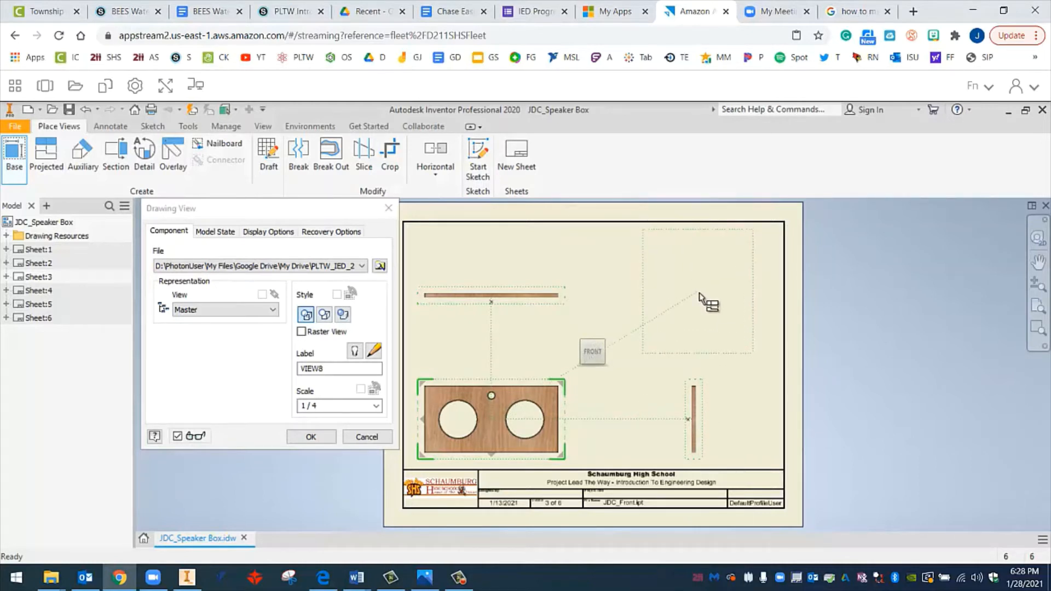
pyautogui.click(699, 292)
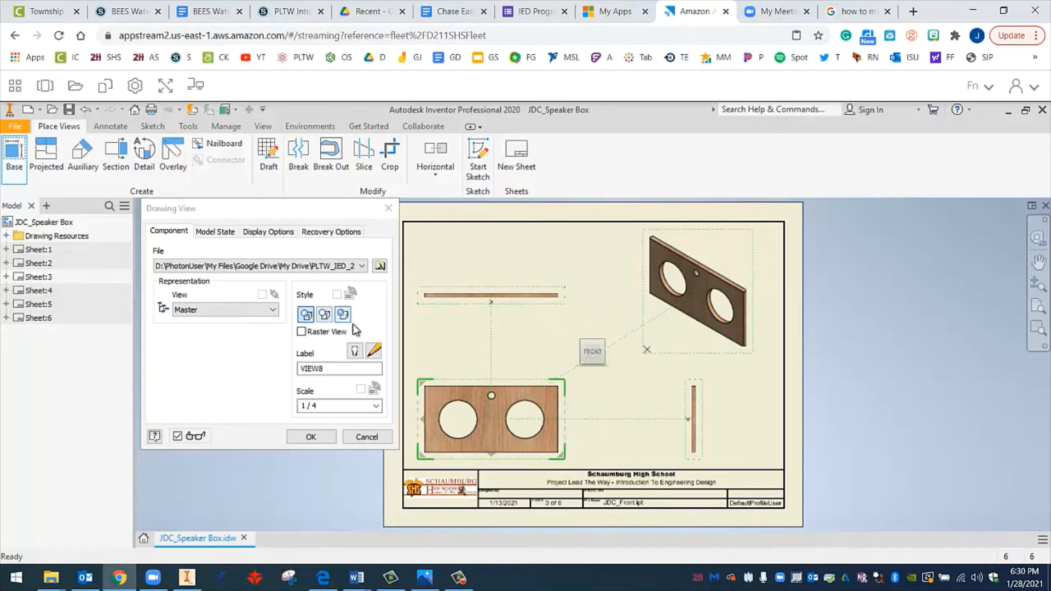
pyautogui.click(308, 437)
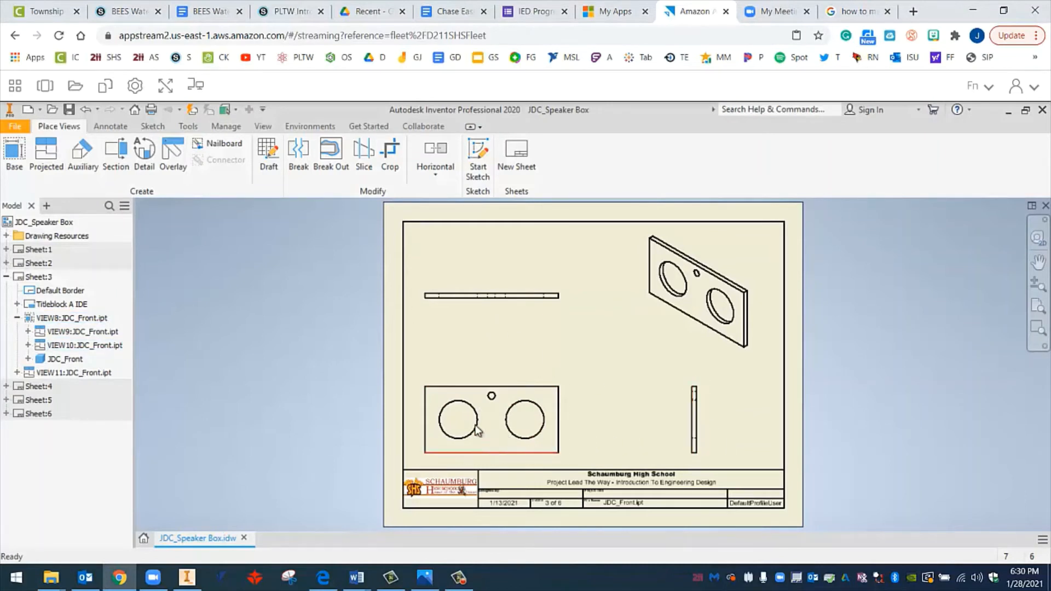
# Set the isometric view of JDC_Front to the Shaded style.
pyautogui.click(518, 448)
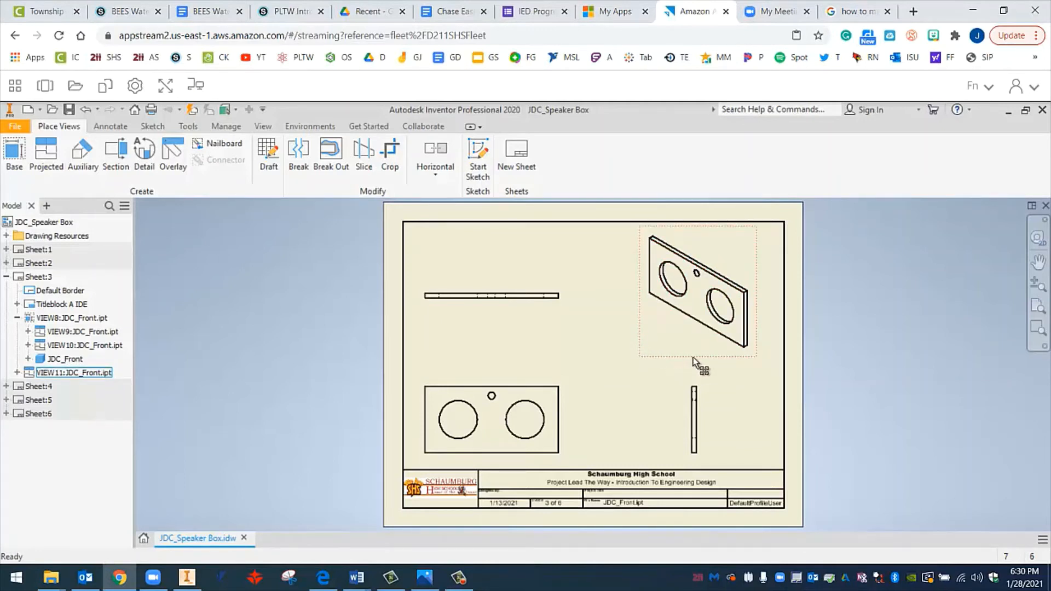
pyautogui.doubleClick(699, 361)
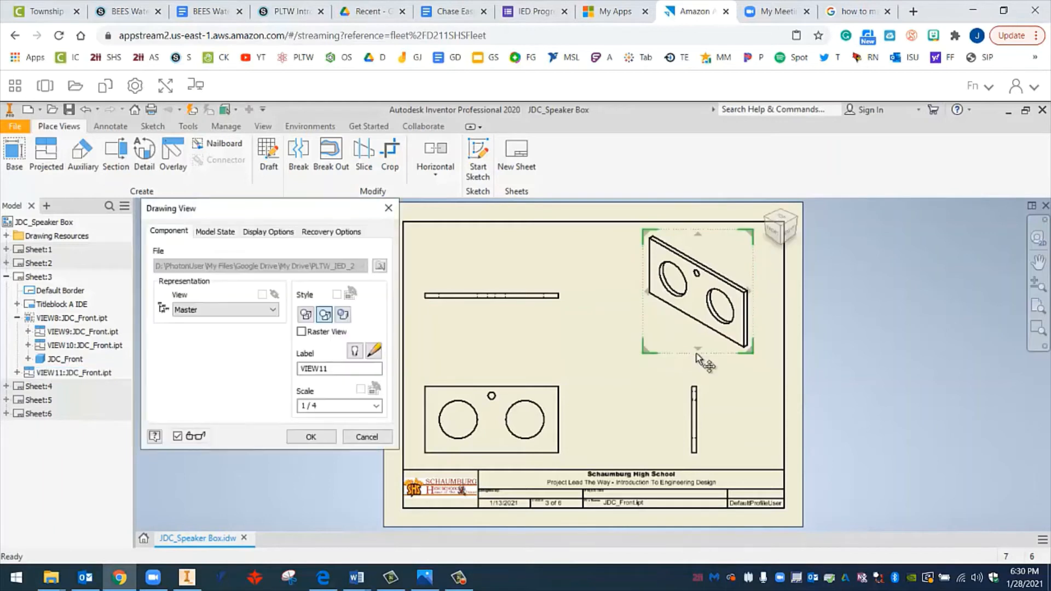
pyautogui.click(347, 319)
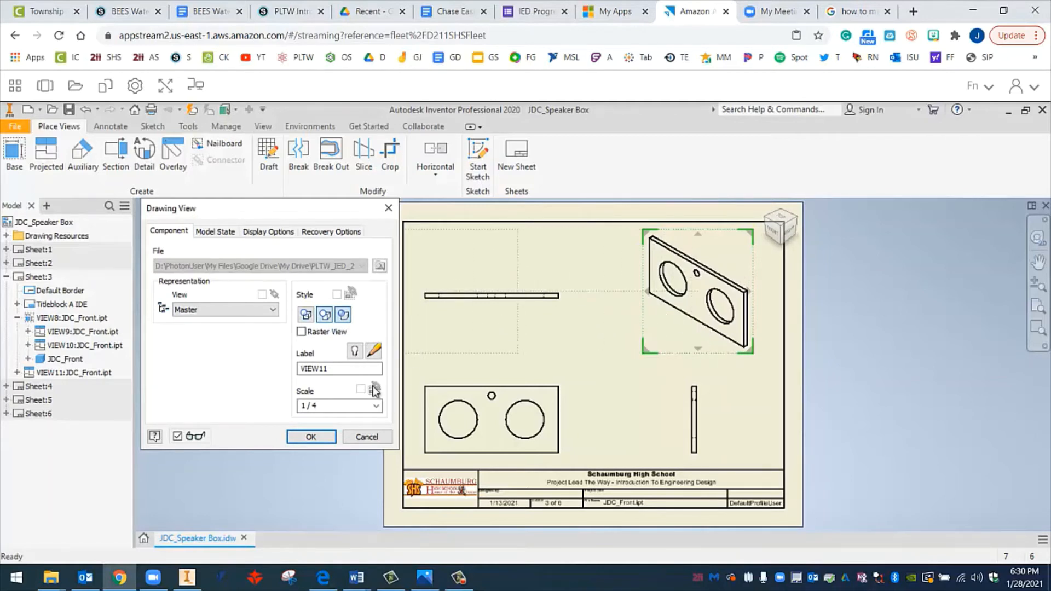
pyautogui.click(311, 437)
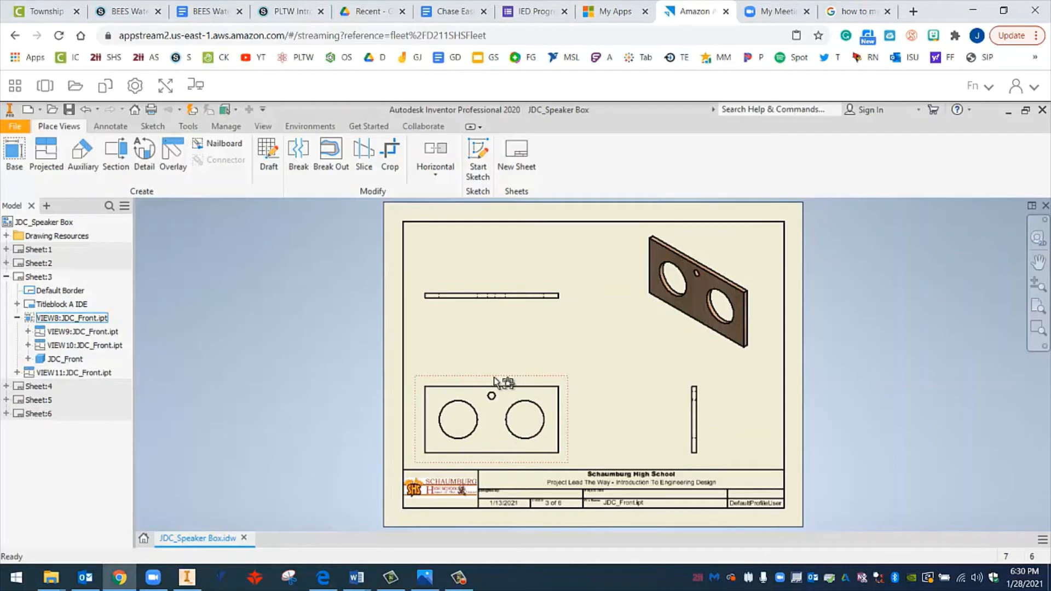
# Move the JDC_Front front view slightly right and up on the sheet, and shift its top view slightly upward.
pyautogui.moveTo(494, 377); pyautogui.dragTo(520, 375)
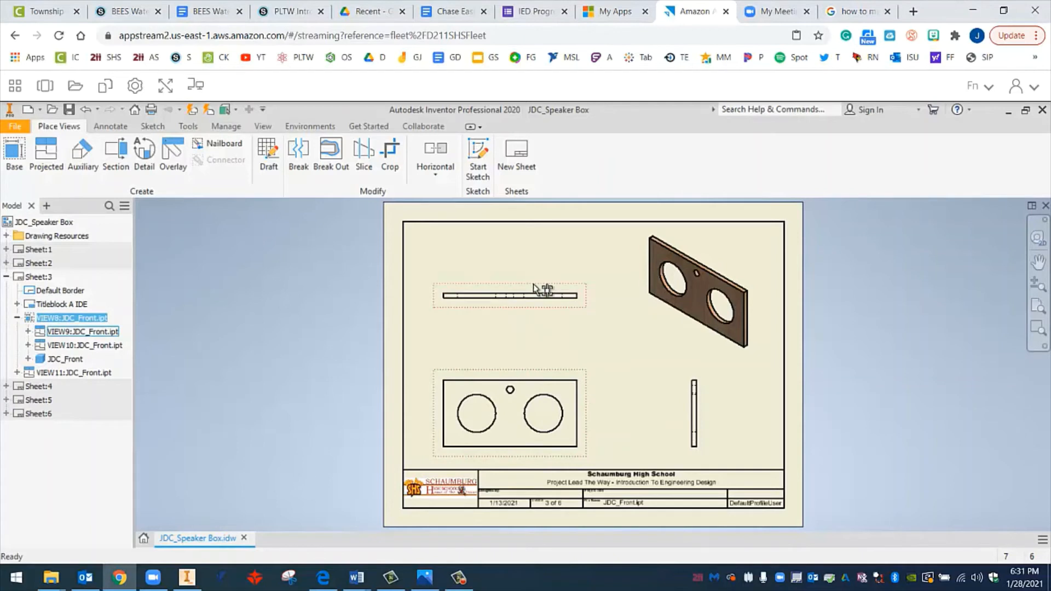
pyautogui.moveTo(533, 284); pyautogui.dragTo(533, 277)
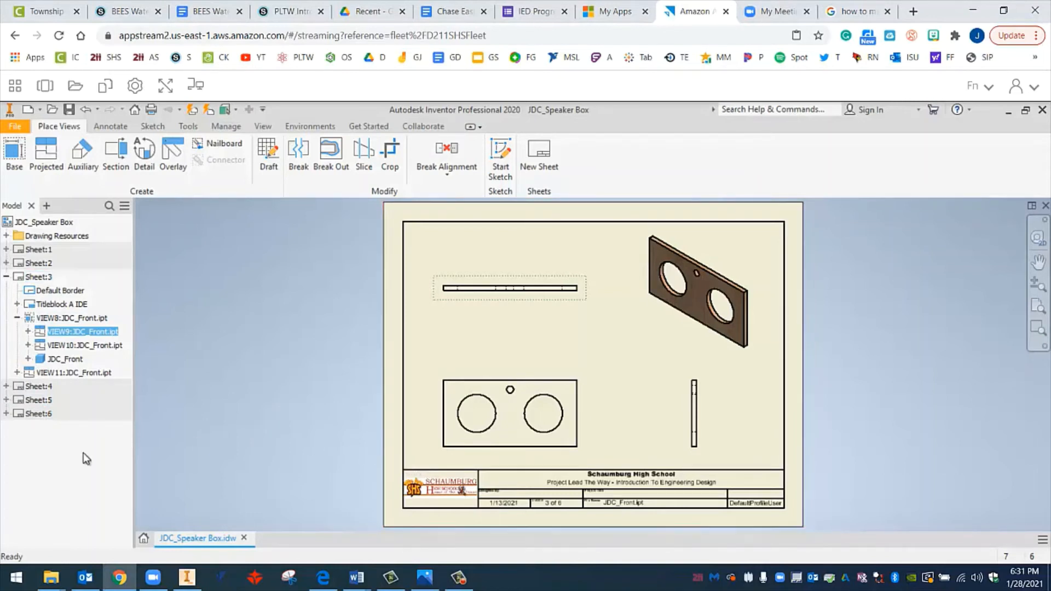
# Activate Sheet:4 and place a front base view of the JDC_Back part in the sheet's lower-left area.
pyautogui.doubleClick(20, 387)
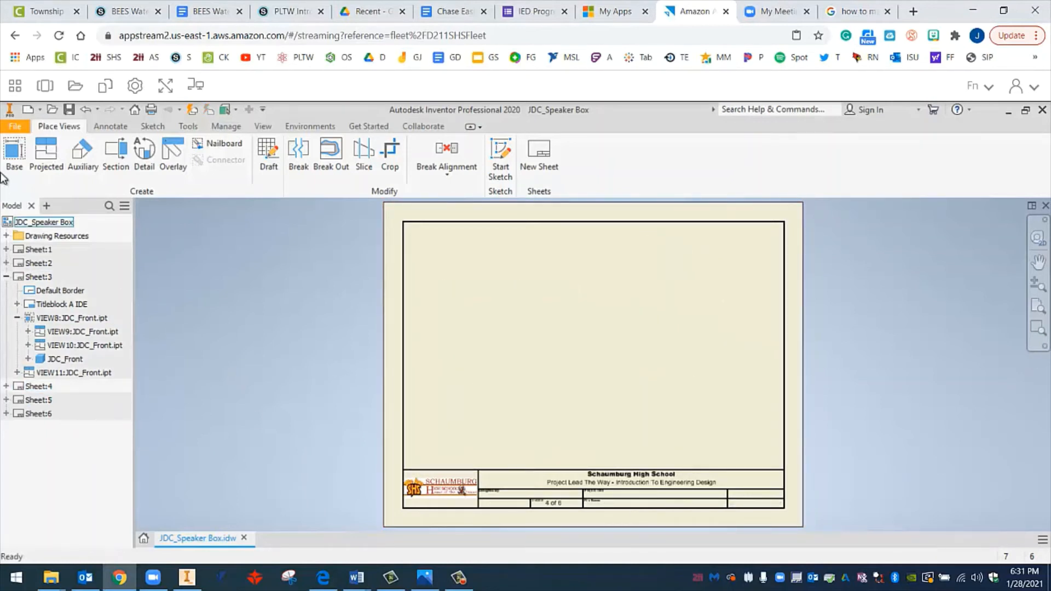
pyautogui.click(14, 154)
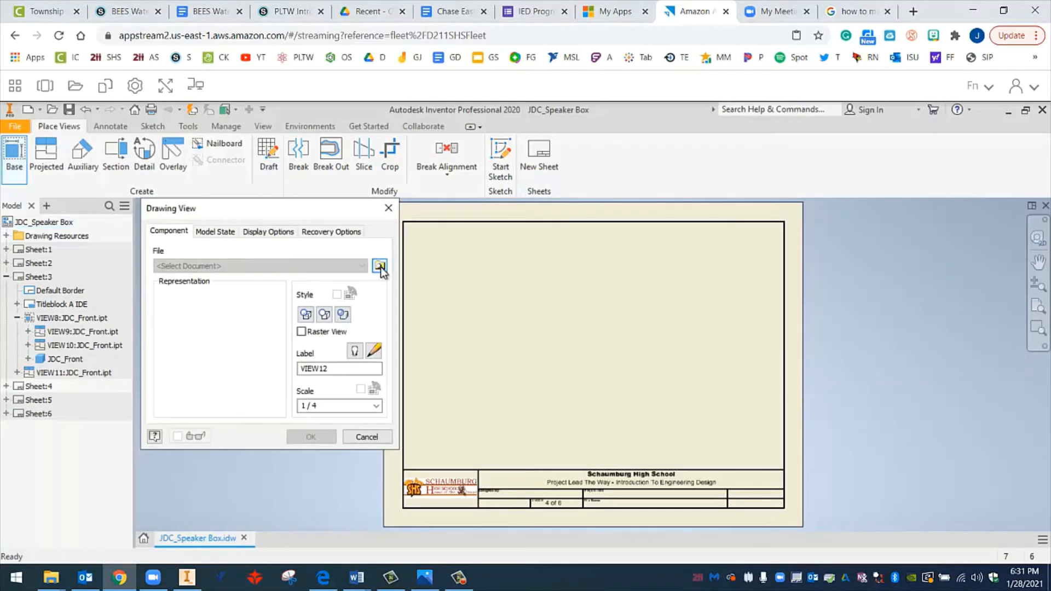
pyautogui.click(380, 266)
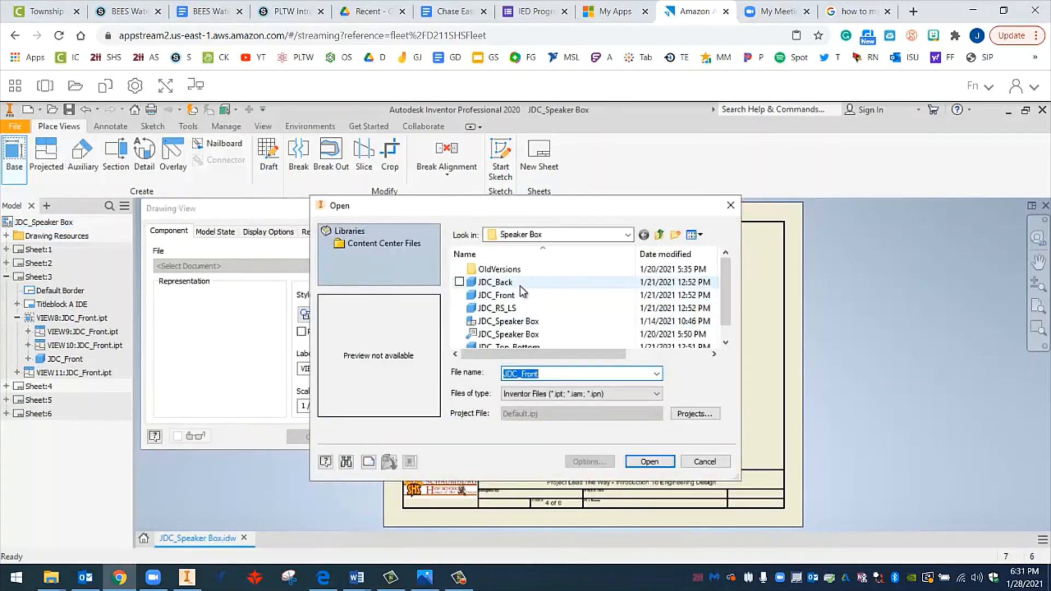
pyautogui.click(520, 283)
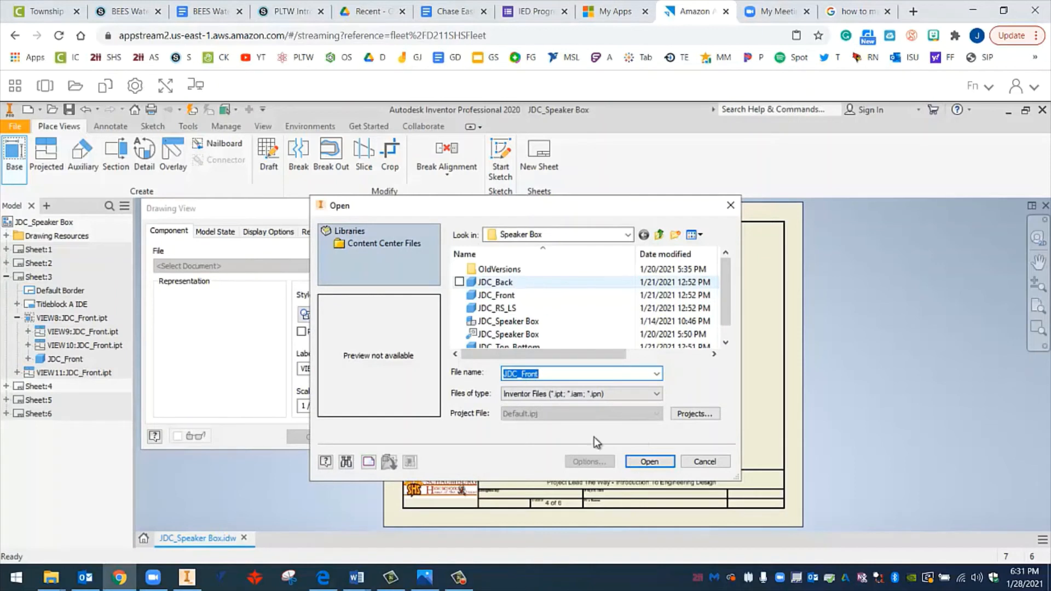
pyautogui.click(649, 461)
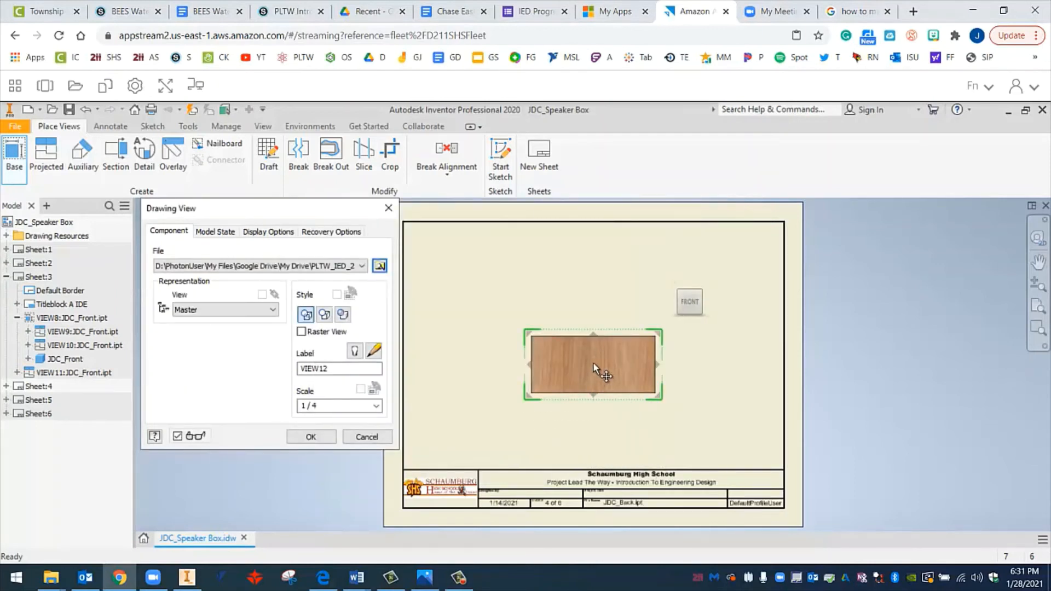
pyautogui.moveTo(593, 363); pyautogui.dragTo(501, 405)
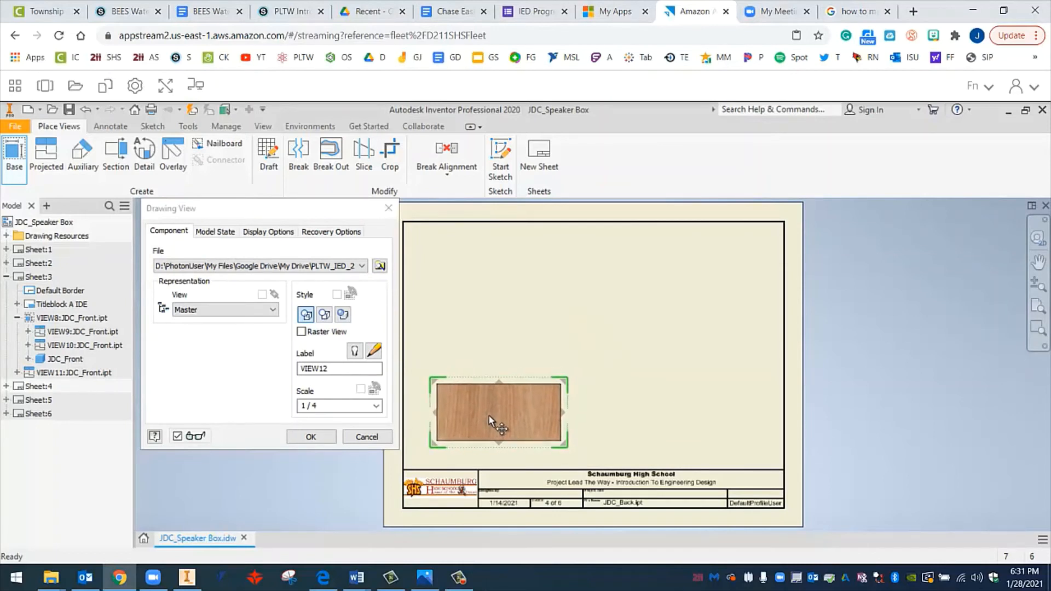
pyautogui.click(489, 416)
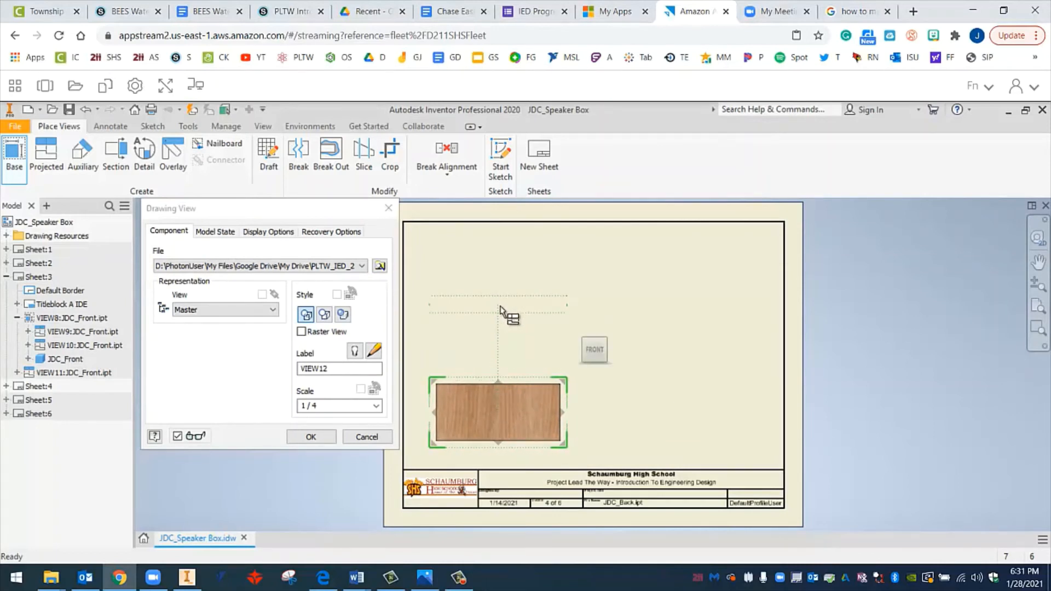
# Project top, right side and isometric views from the JDC_Back base view and create them.
pyautogui.click(500, 307)
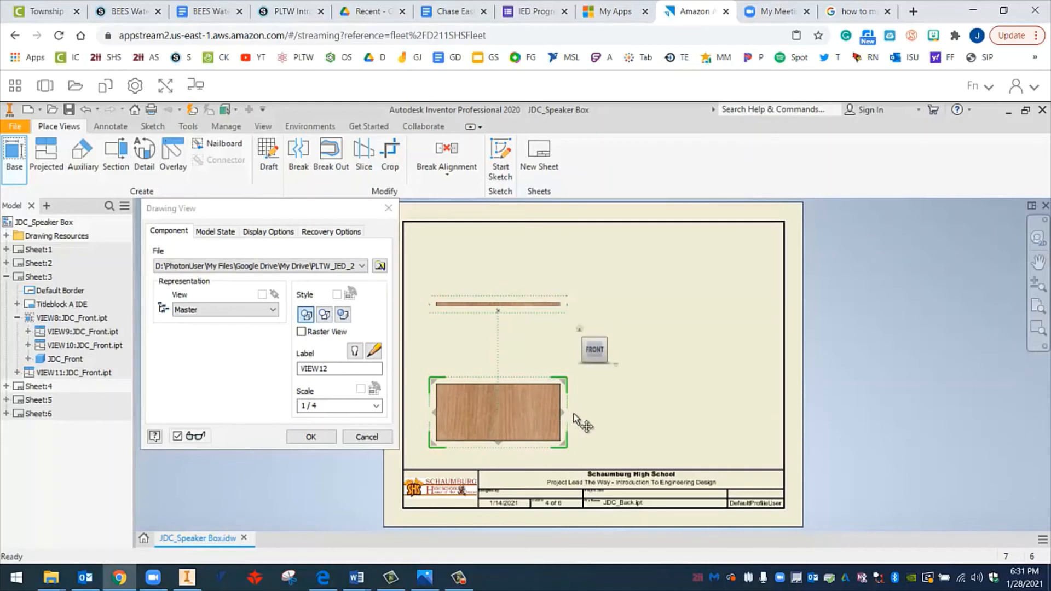
pyautogui.click(699, 421)
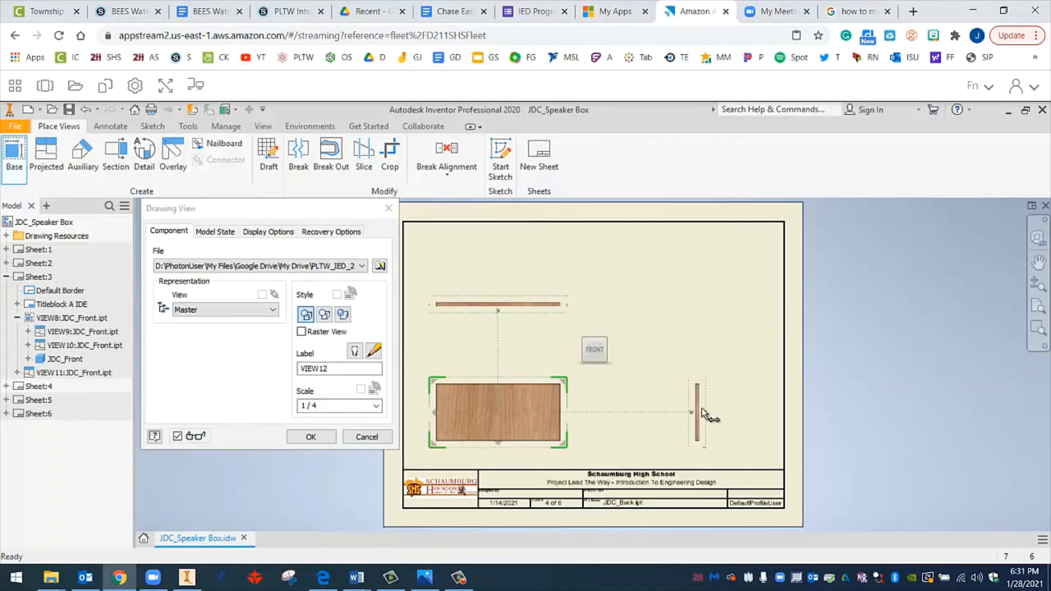
pyautogui.click(702, 286)
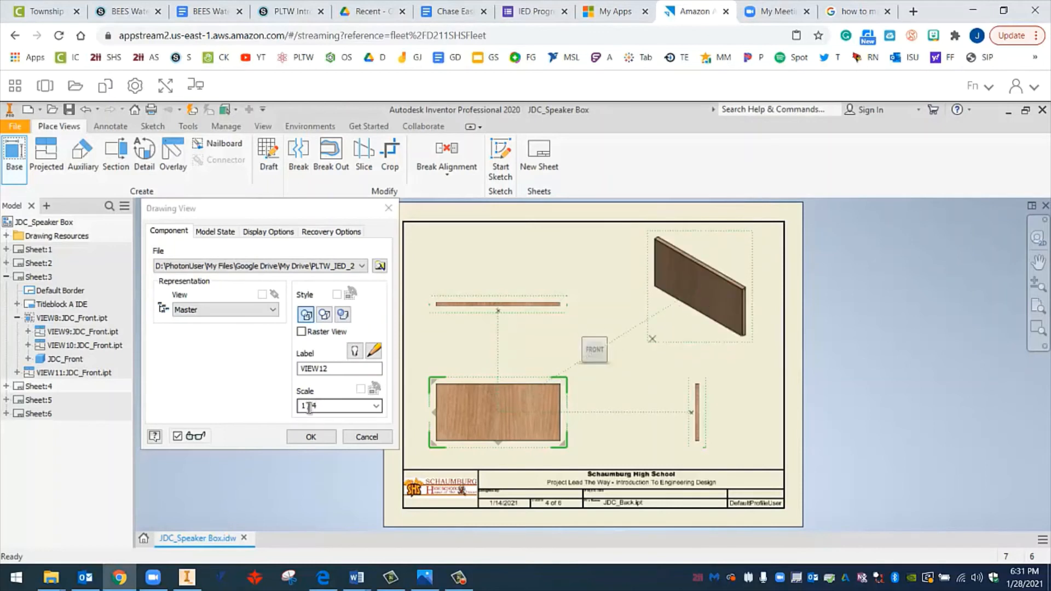
pyautogui.click(310, 436)
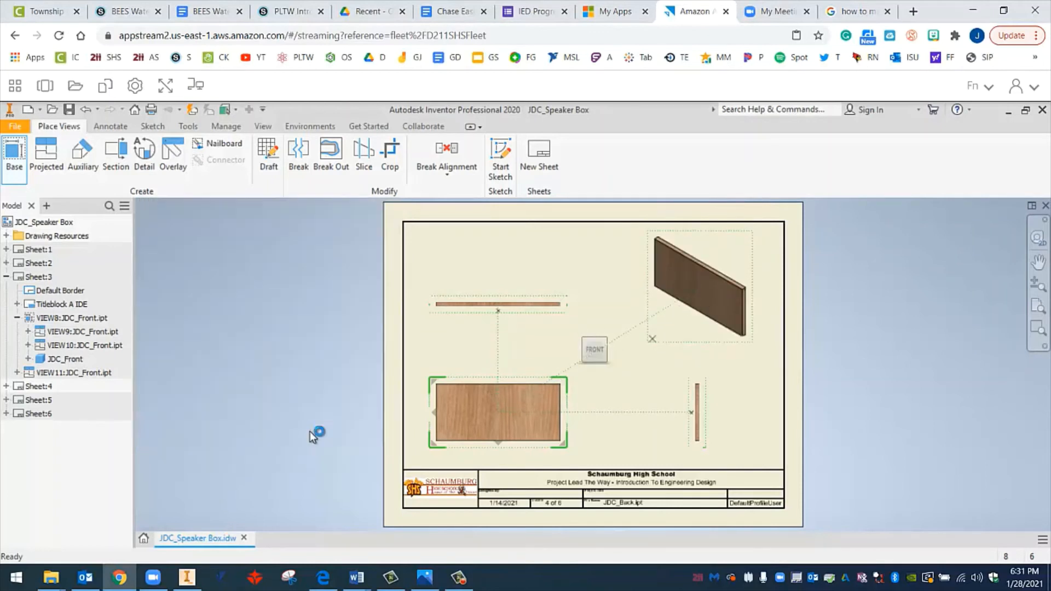
# Set the isometric view of JDC_Back to the Shaded style.
pyautogui.doubleClick(707, 344)
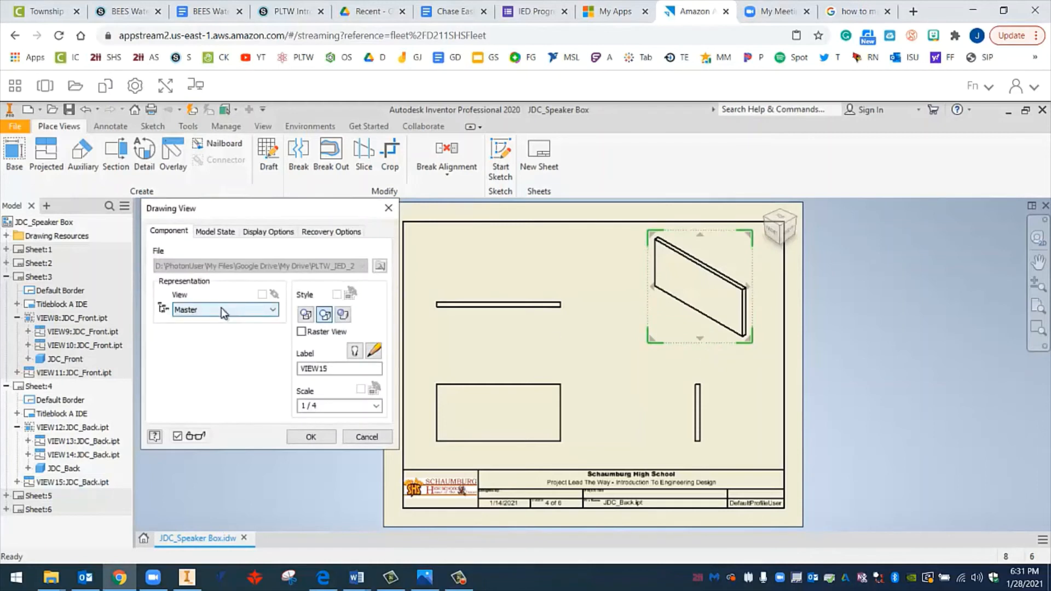
pyautogui.click(343, 315)
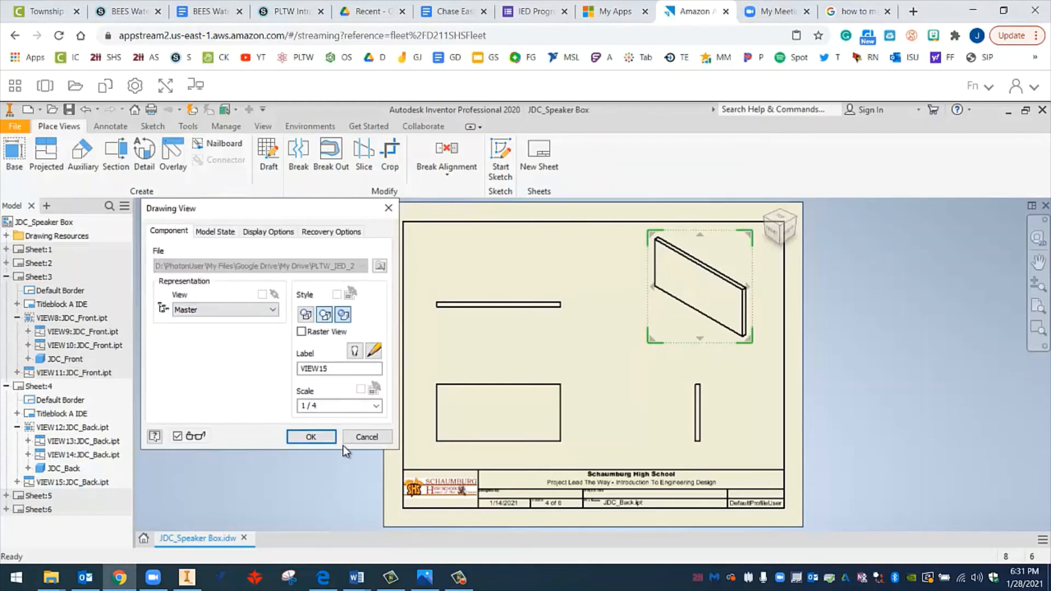
pyautogui.click(311, 437)
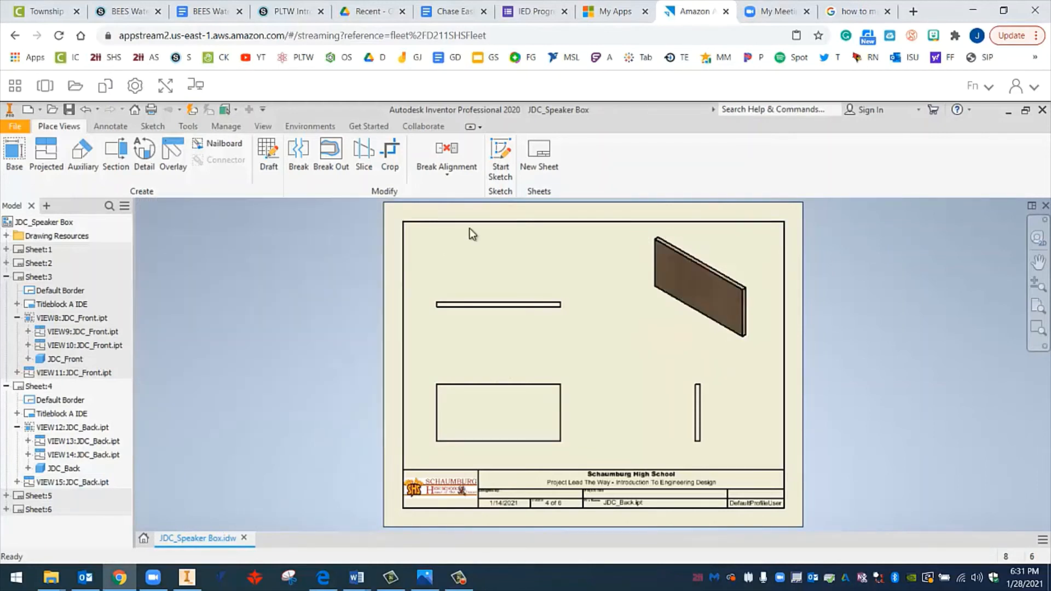
# Activate Sheet:5 and place a front base view of the JDC_Top_Bottom part in the sheet's lower-left area.
pyautogui.click(36, 497)
pyautogui.doubleClick(46, 497)
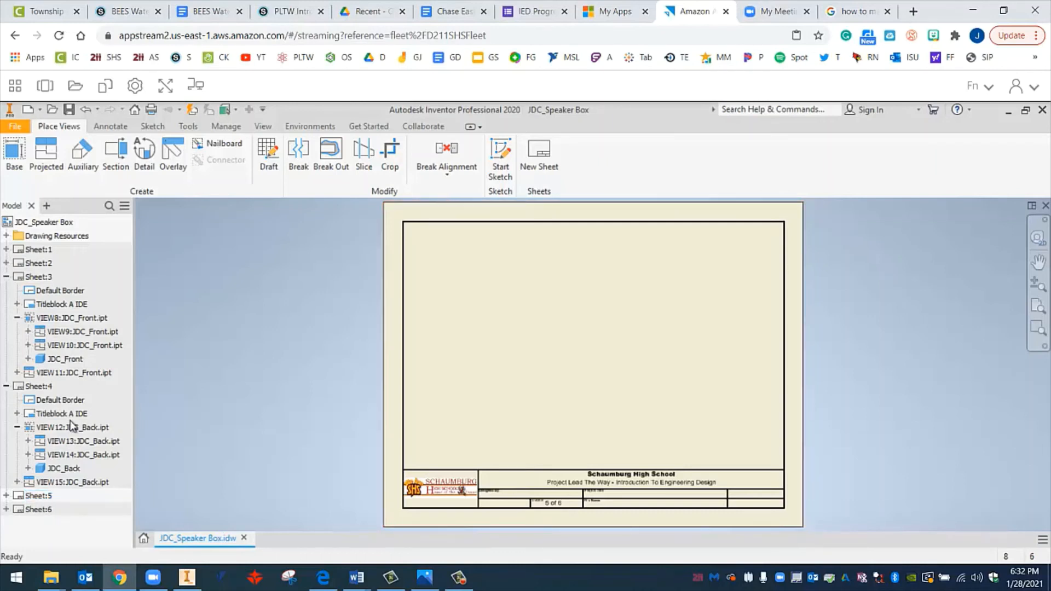
pyautogui.click(14, 154)
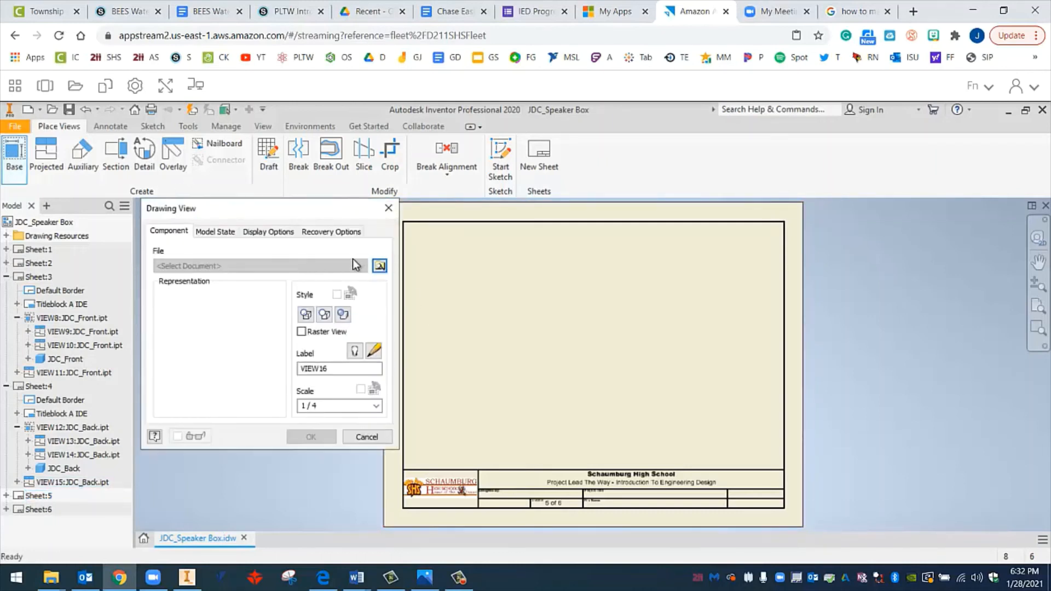
pyautogui.click(379, 267)
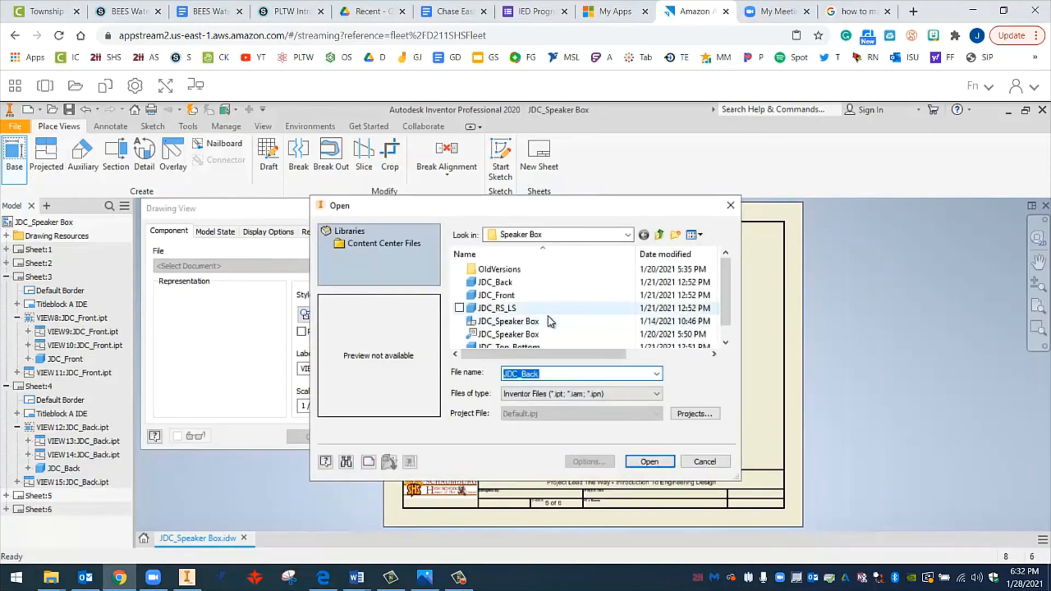
pyautogui.scroll(-1, 550, 327)
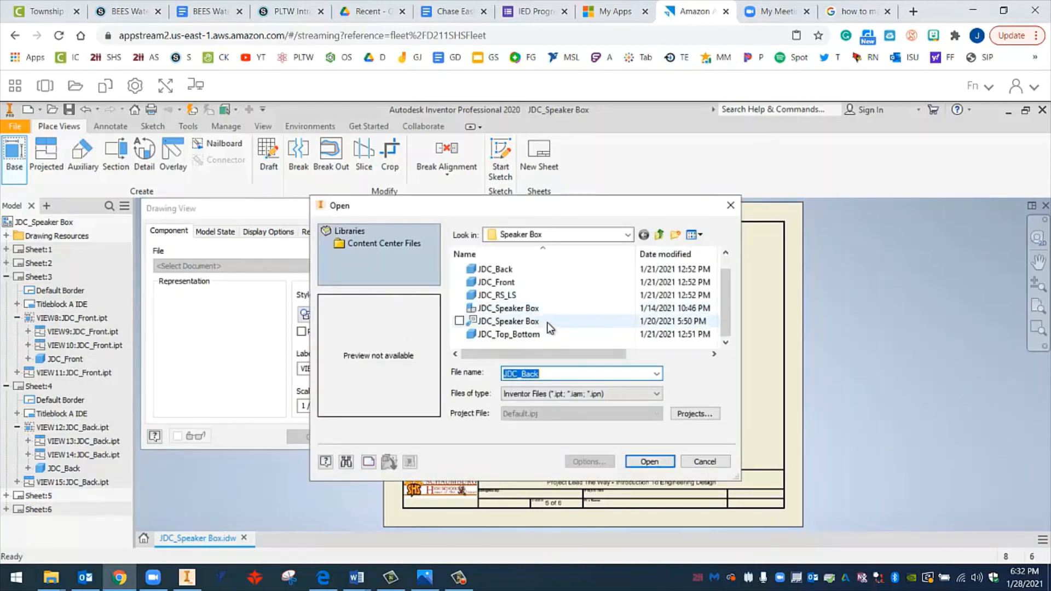
pyautogui.click(517, 336)
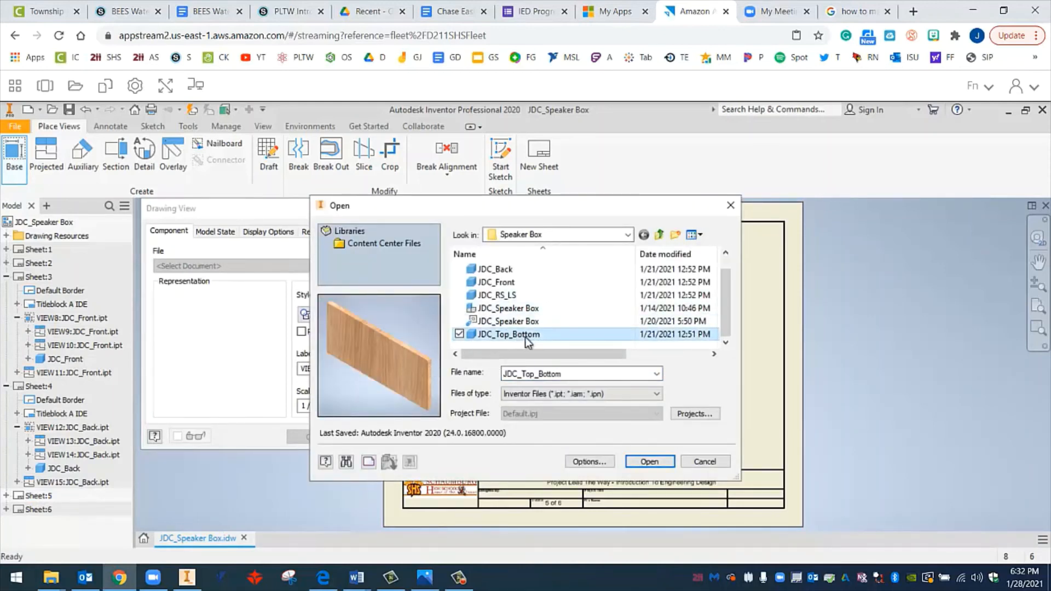
pyautogui.click(650, 462)
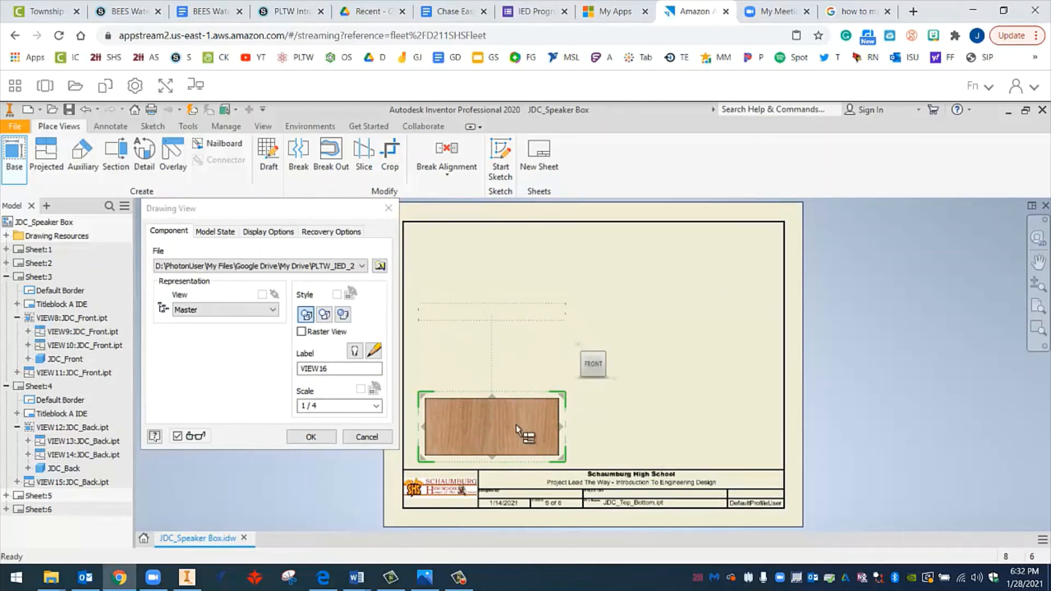
pyautogui.moveTo(493, 436)
pyautogui.mouseDown()
pyautogui.moveTo(513, 409)
pyautogui.moveTo(508, 421)
pyautogui.mouseUp()
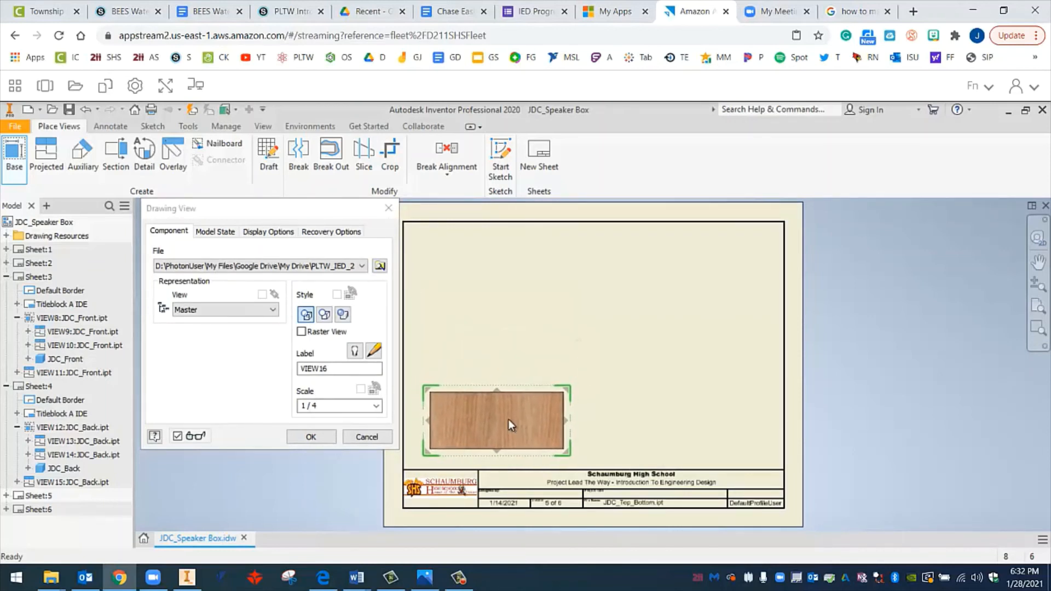
# Project top, right side and isometric views from the JDC_Top_Bottom base view and create them.
pyautogui.click(507, 300)
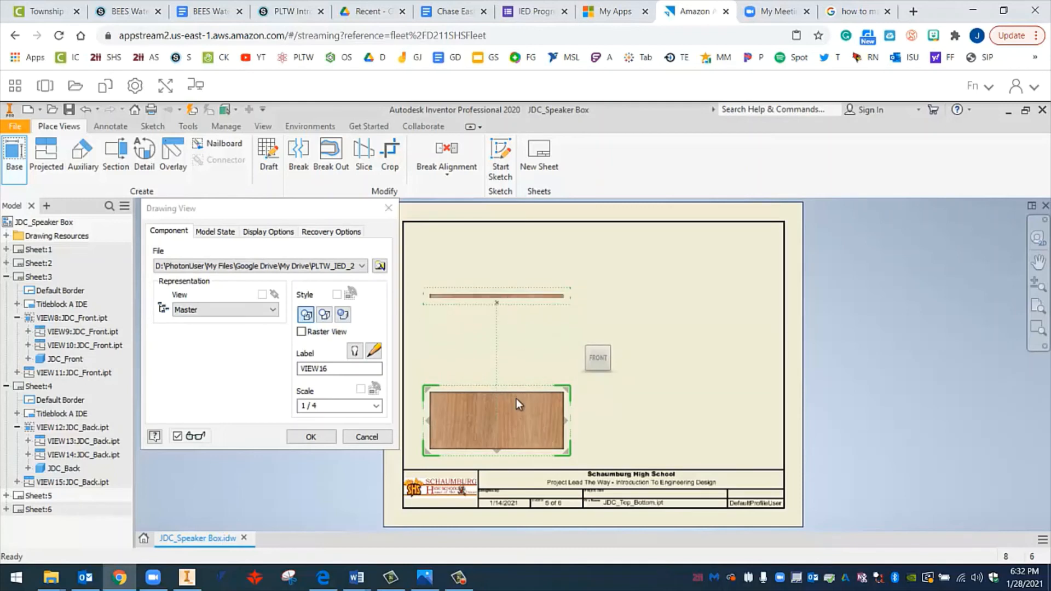
pyautogui.click(685, 405)
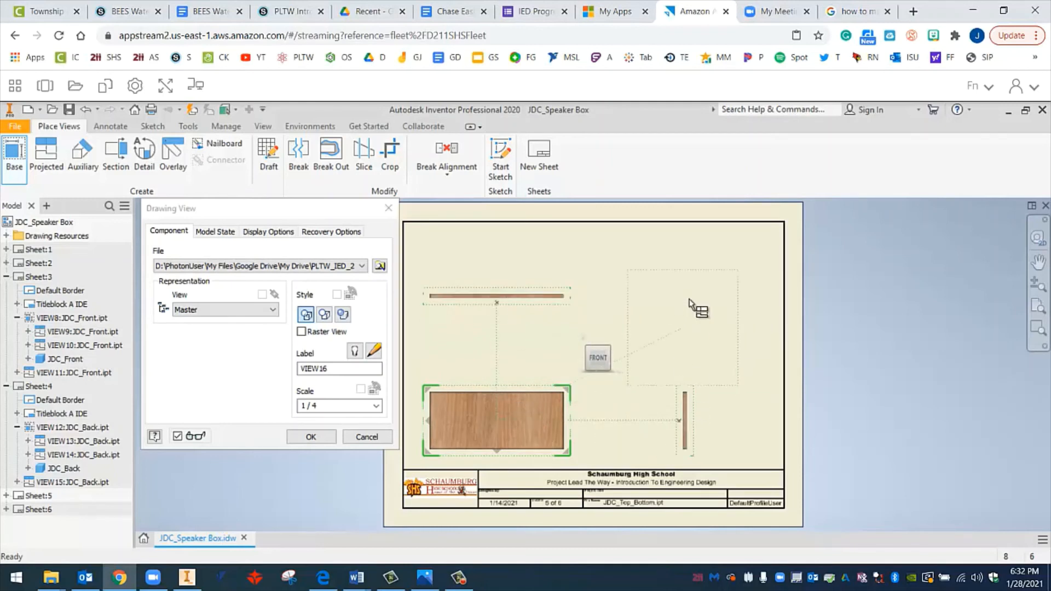
pyautogui.click(696, 289)
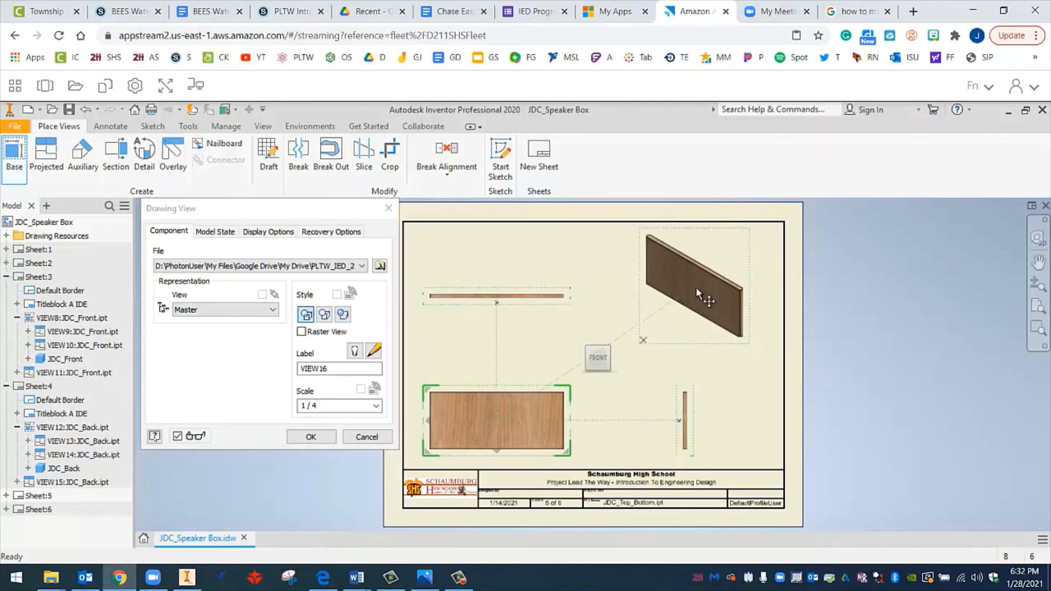
pyautogui.click(311, 438)
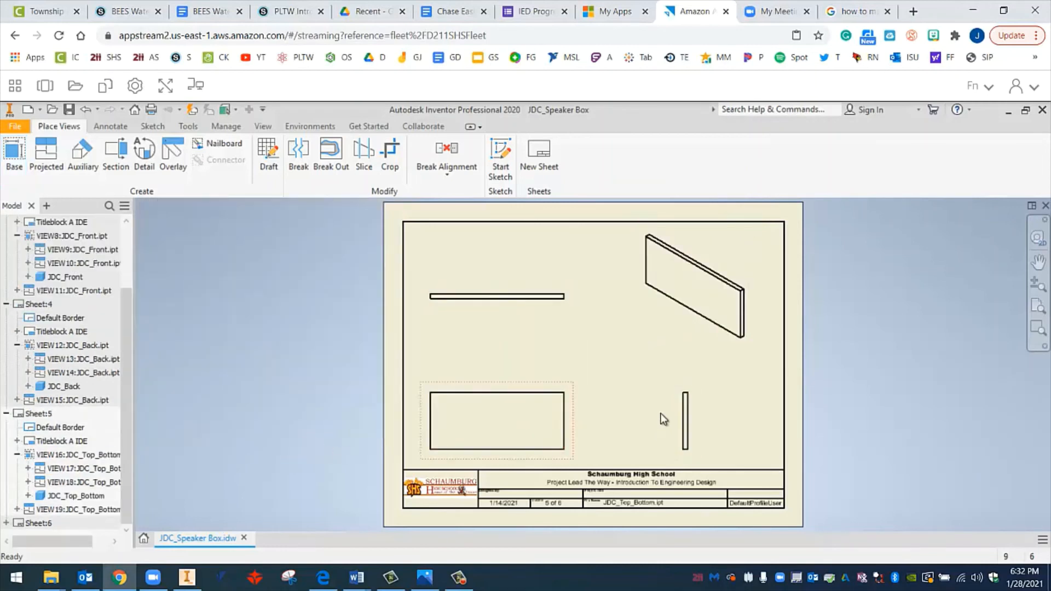
# Set the isometric view of JDC_Top_Bottom to the Shaded style.
pyautogui.doubleClick(750, 346)
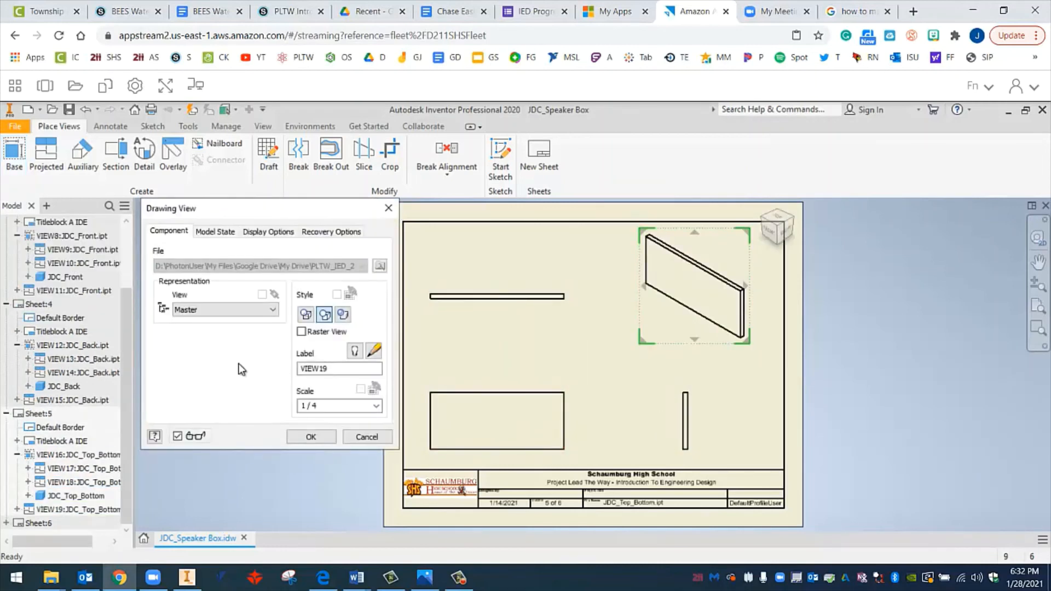
pyautogui.click(342, 314)
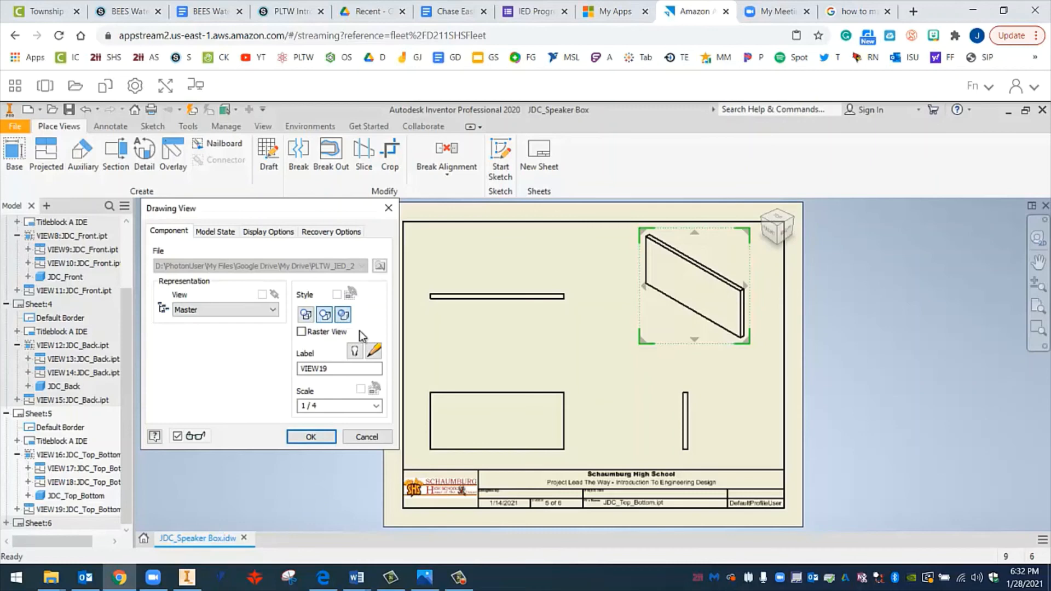
pyautogui.click(317, 442)
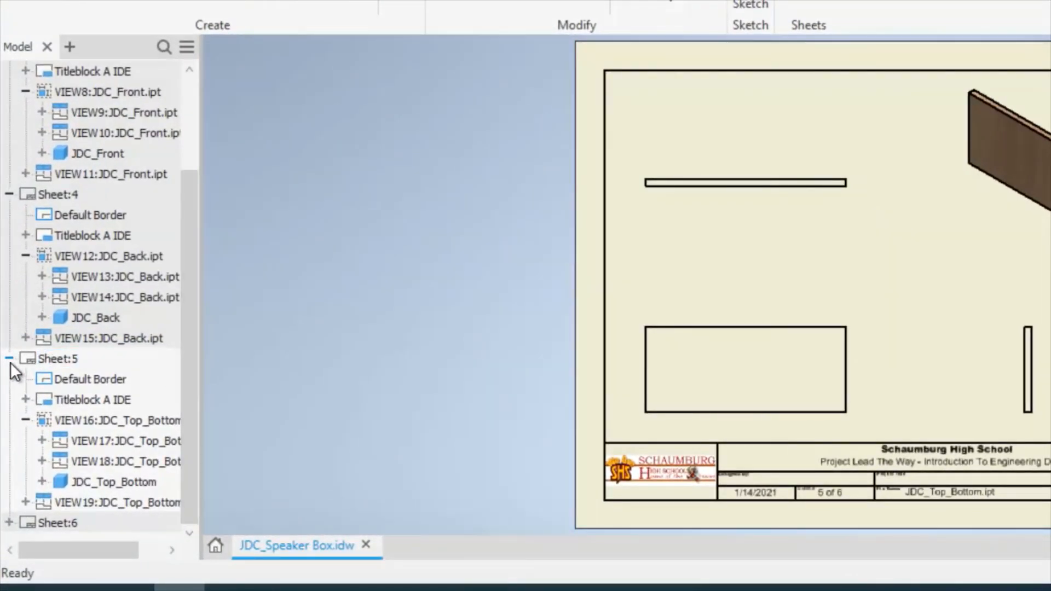
# Collapse the Sheet:5, Sheet:4 and Sheet:3 entries in the model browser.
pyautogui.click(8, 379)
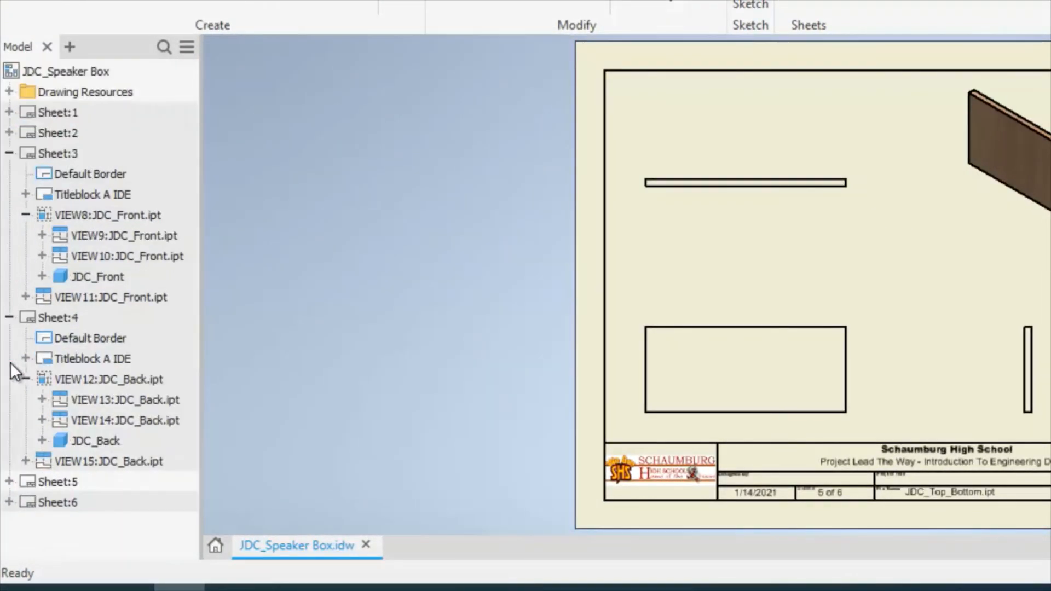
pyautogui.click(10, 317)
pyautogui.click(10, 153)
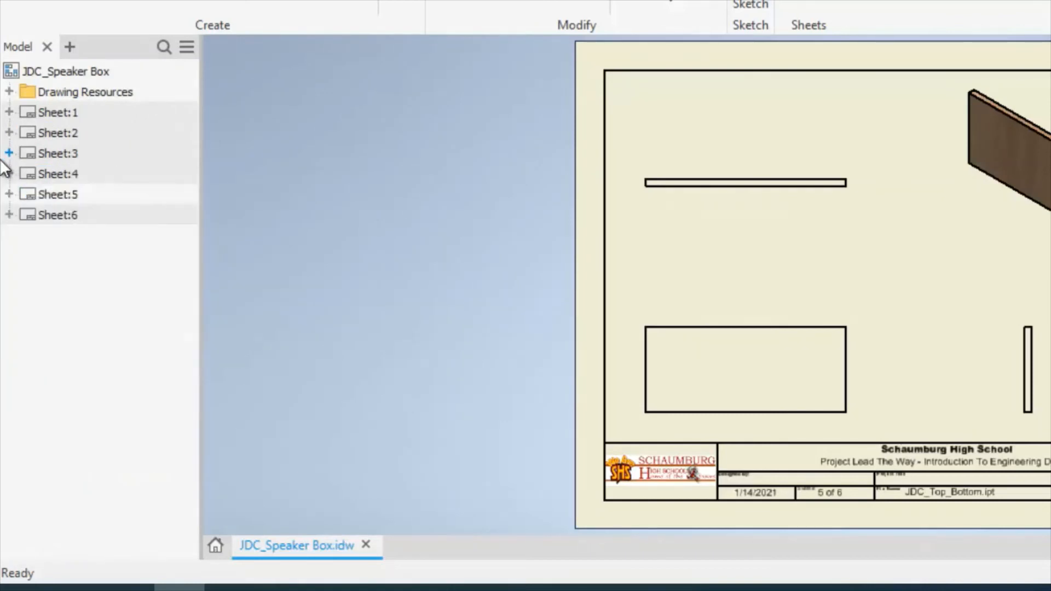
# Activate Sheet:6 and place a front base view of the JDC_RS_LS part in the sheet's lower-left area.
pyautogui.doubleClick(30, 215)
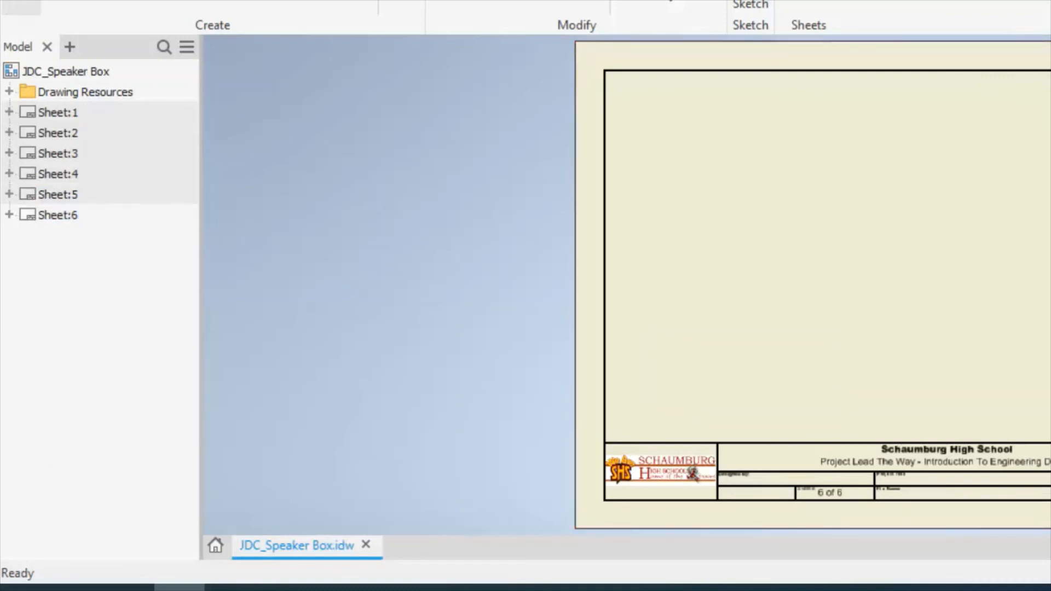
pyautogui.click(21, 6)
pyautogui.click(569, 137)
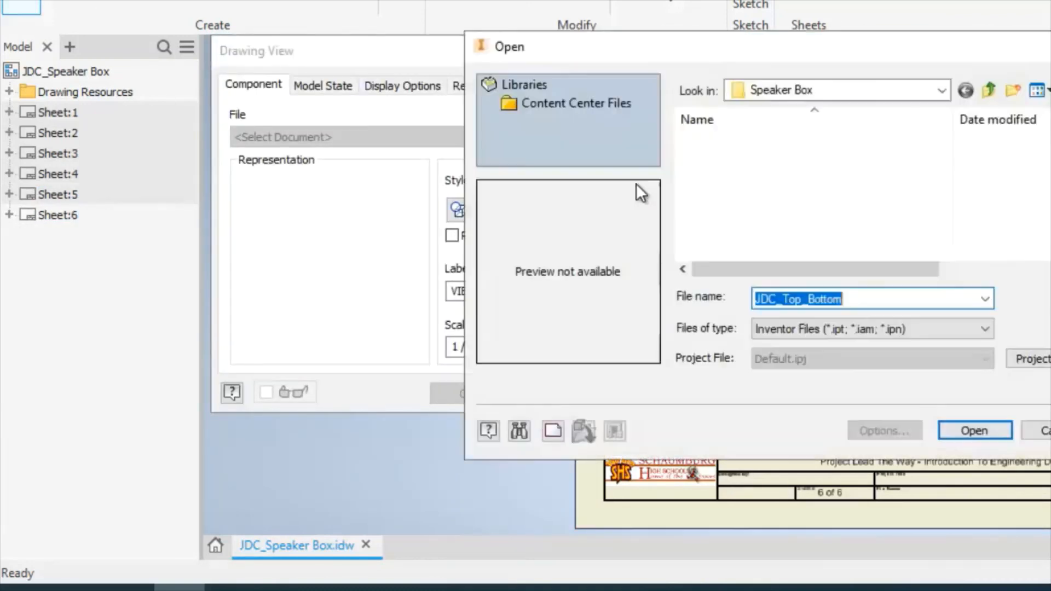
pyautogui.click(789, 202)
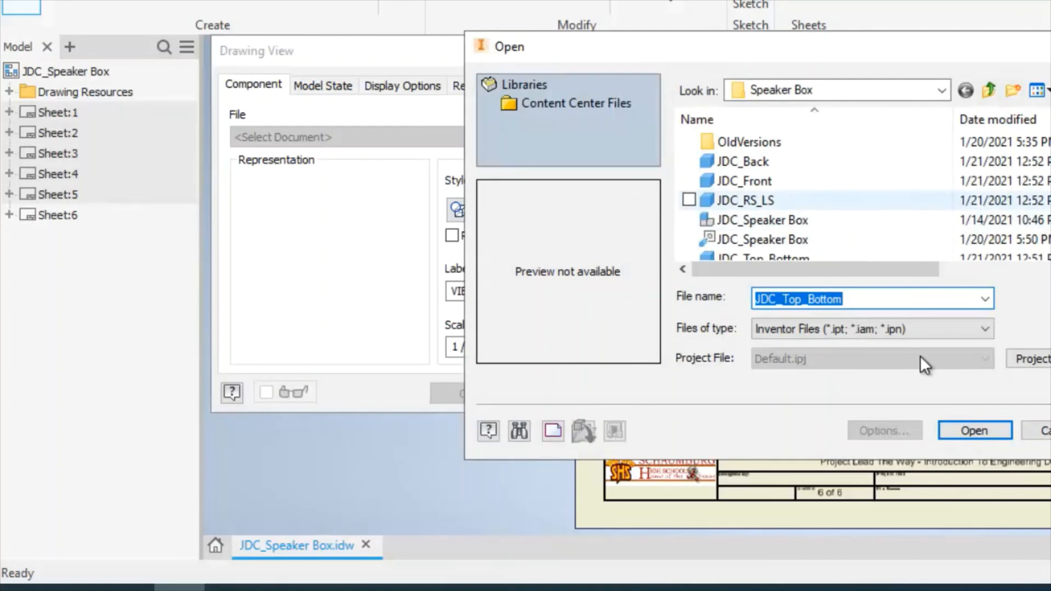
pyautogui.click(974, 432)
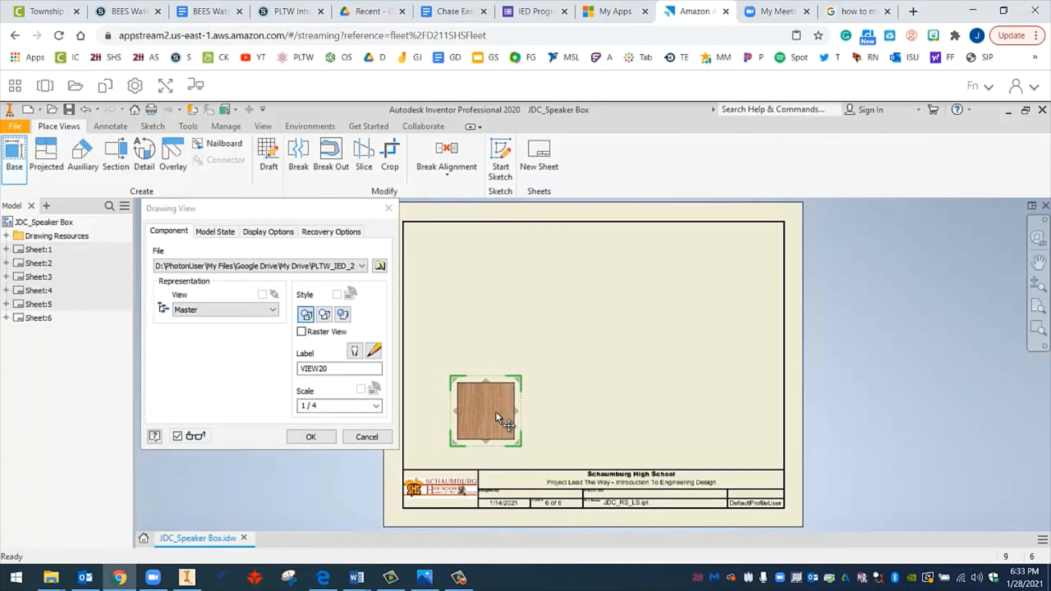
pyautogui.click(494, 412)
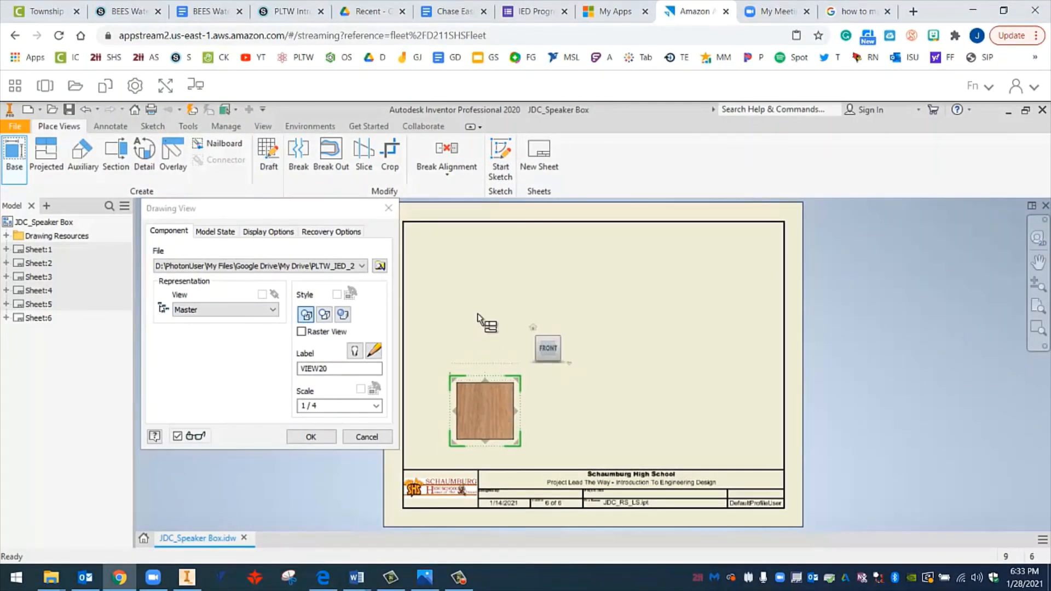
# Project top, right side and isometric views from the JDC_RS_LS base view and create them.
pyautogui.click(486, 304)
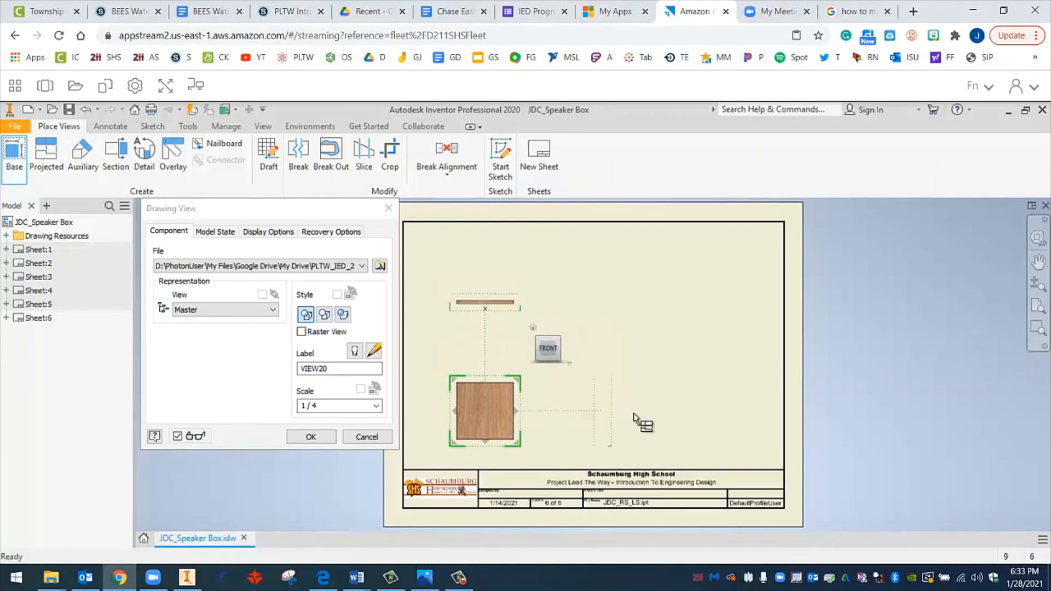
pyautogui.click(675, 417)
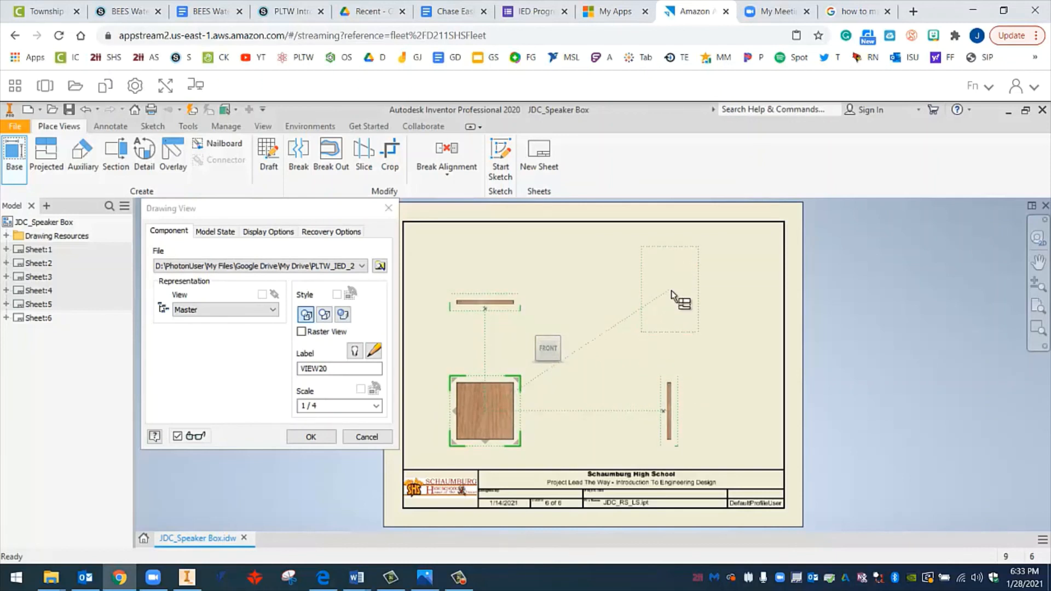
pyautogui.click(673, 296)
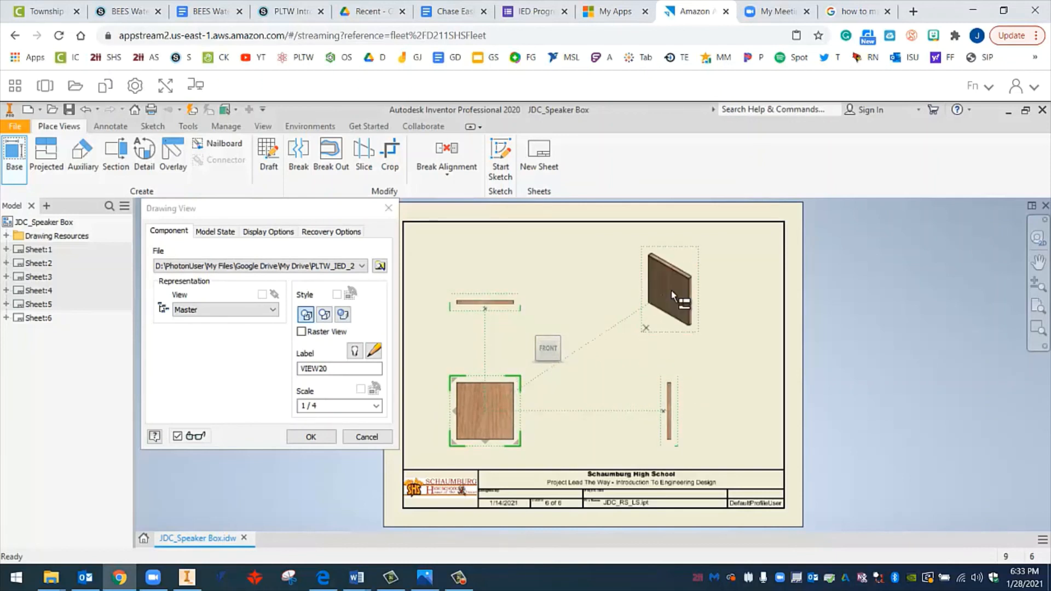
pyautogui.click(302, 438)
# Set the isometric view of JDC_RS_LS to the Shaded style.
pyautogui.doubleClick(659, 331)
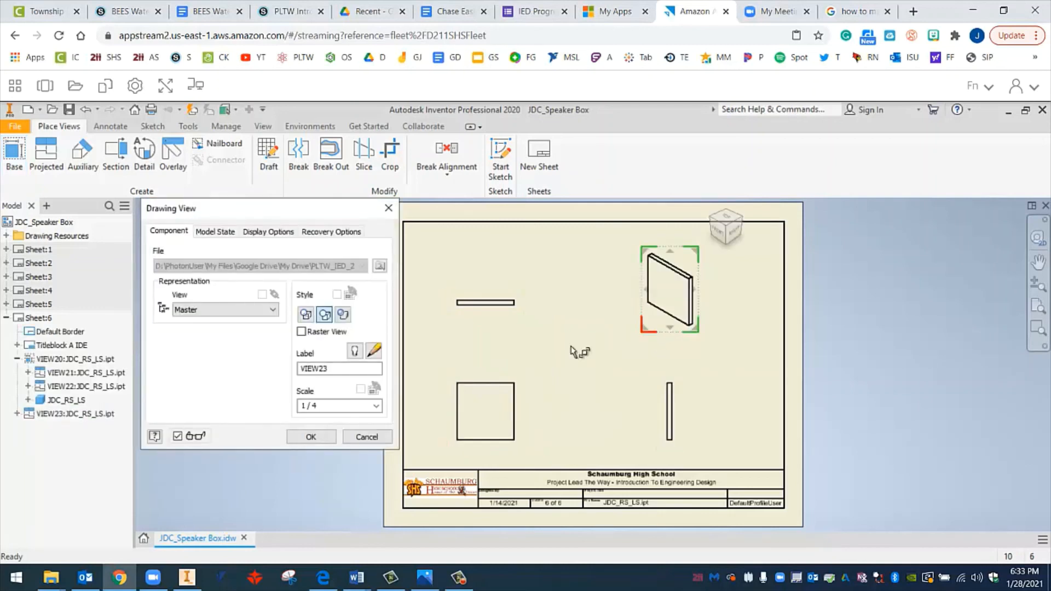
pyautogui.click(344, 315)
pyautogui.click(313, 437)
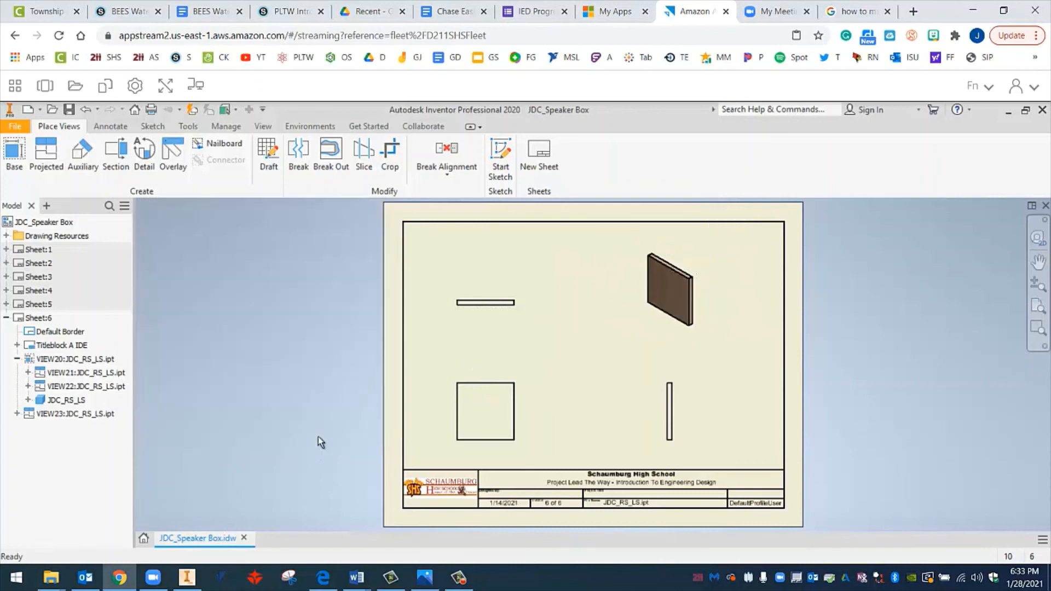